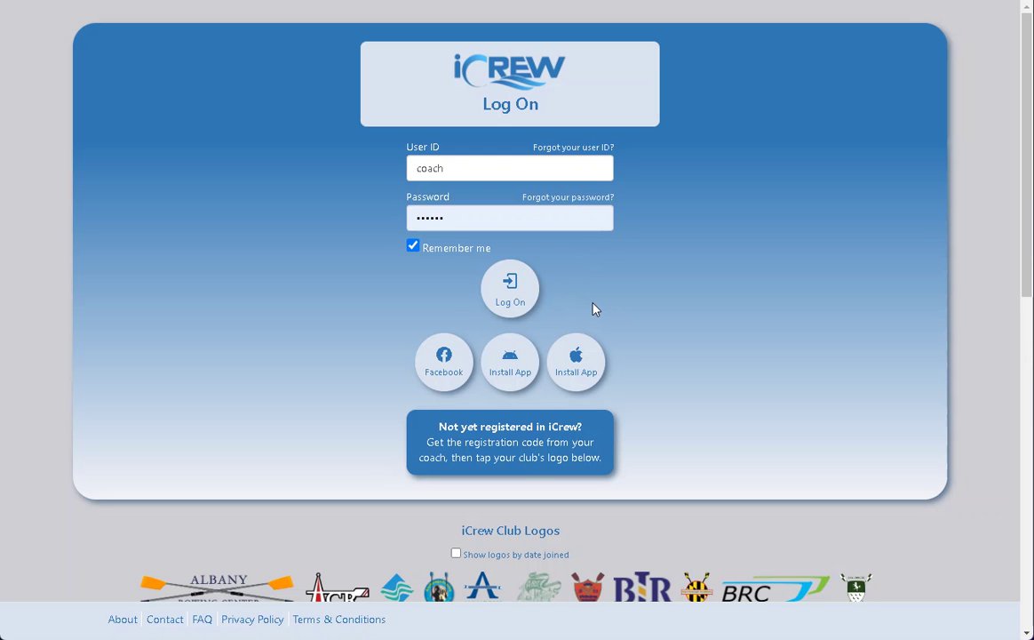
Log on with the saved credentials and look over today's scheduled sessions at Minneapolis Rowing Club
{"action": "left_click", "coordinate": [530, 303]}
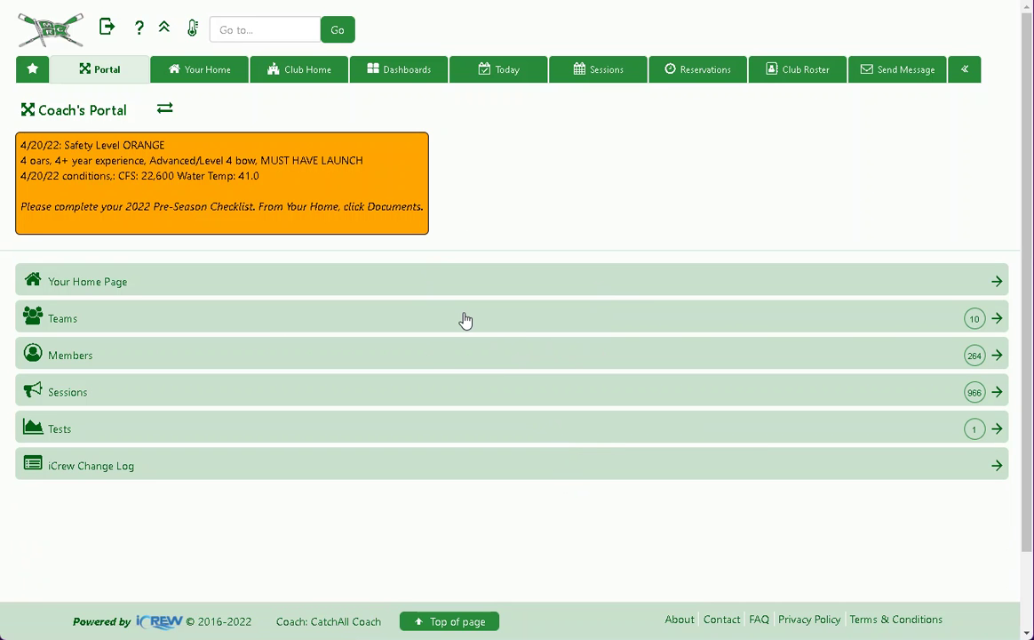
{"action": "left_click", "coordinate": [499, 82]}
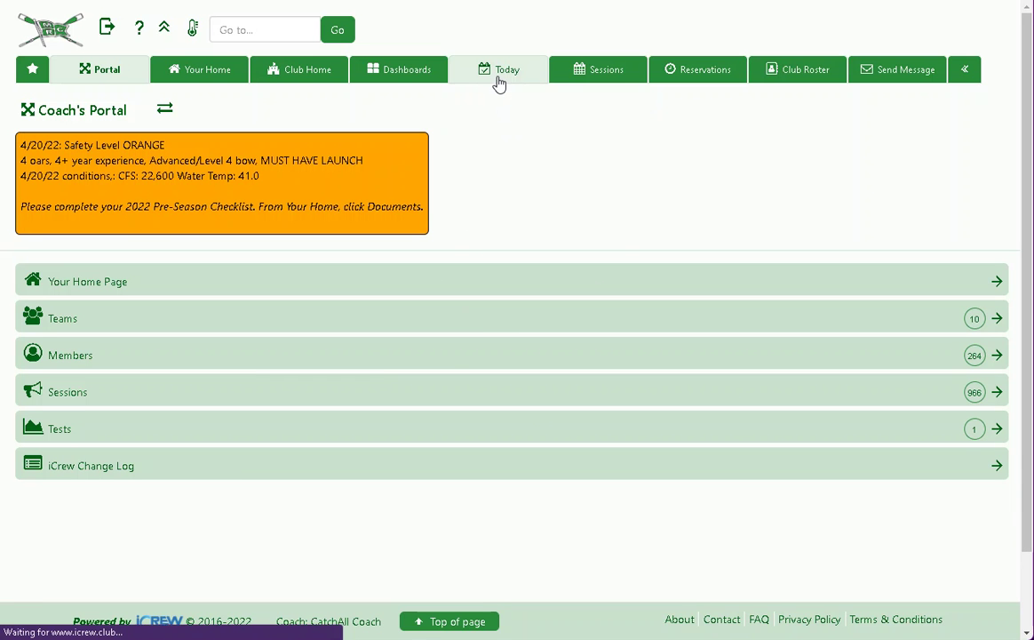
{"action": "scroll", "coordinate": [663, 425], "scroll_direction": "down", "scroll_amount": 1}
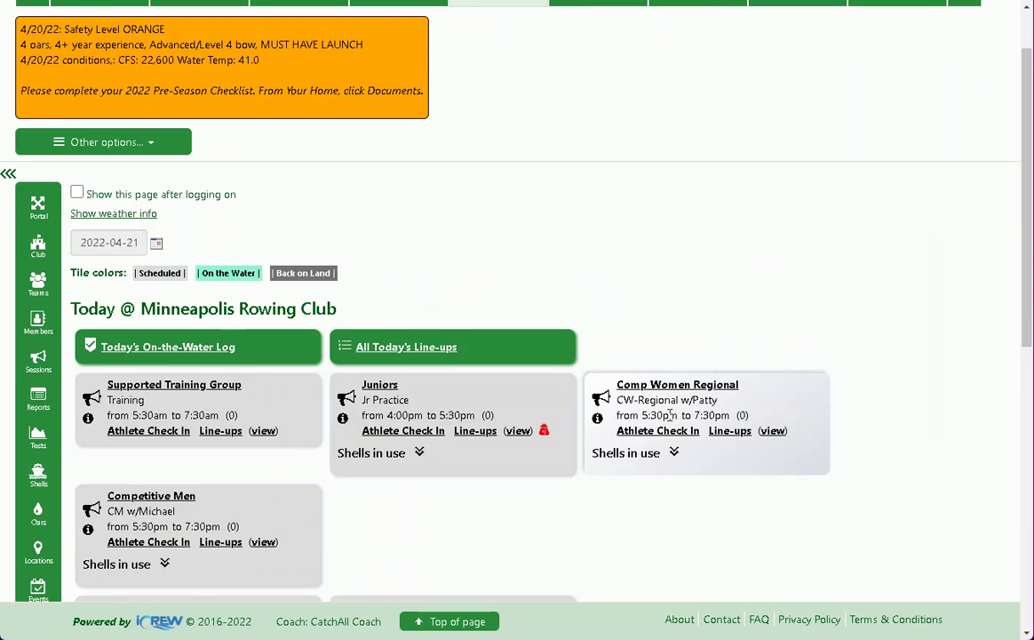
{"action": "scroll", "coordinate": [669, 415], "scroll_direction": "up", "scroll_amount": 1}
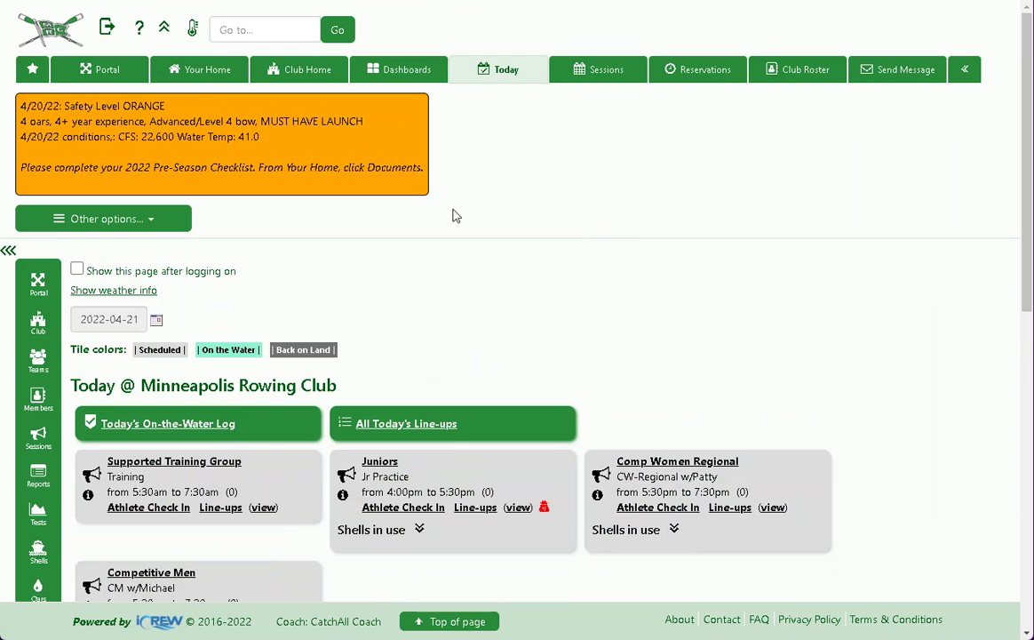
Go through the teams list to the Comp Women Regional team's session list and open the 2022-04-21 session for updating
{"action": "left_click", "coordinate": [207, 79]}
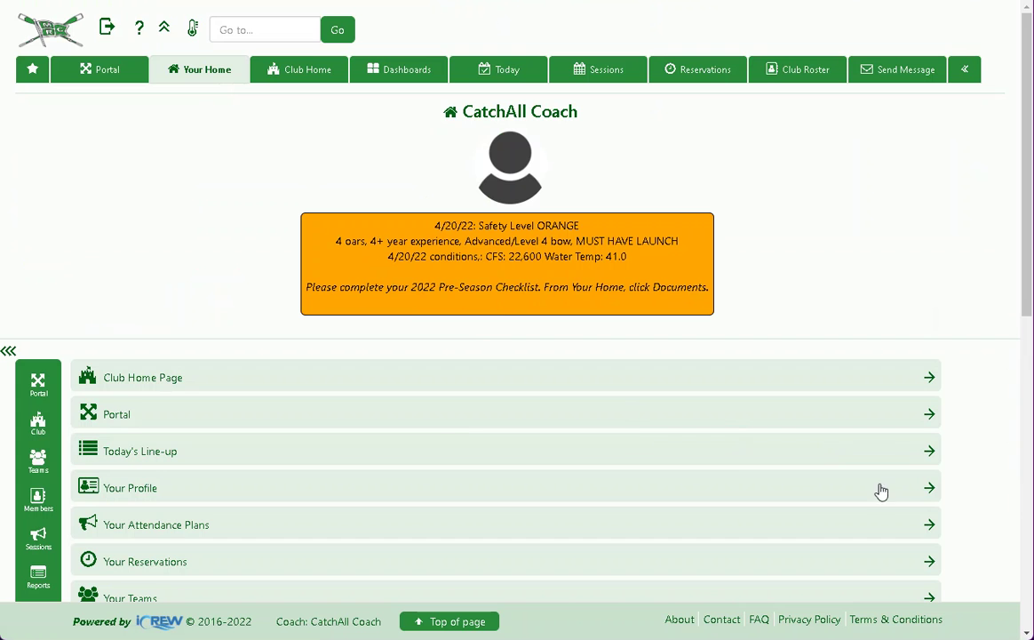
{"action": "left_click", "coordinate": [39, 462]}
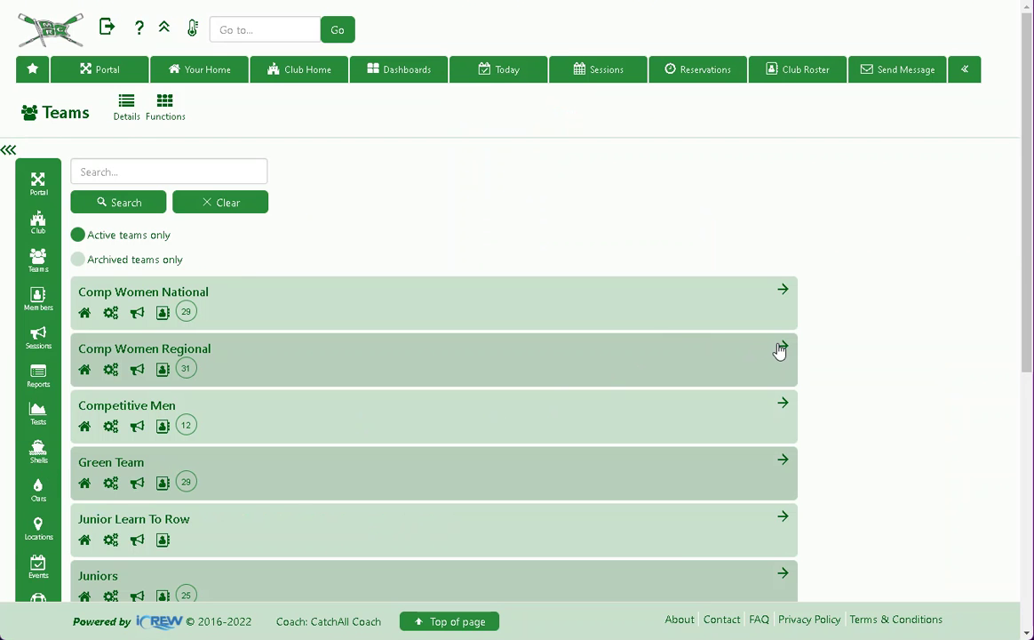
{"action": "left_click", "coordinate": [780, 349]}
{"action": "left_click", "coordinate": [169, 183]}
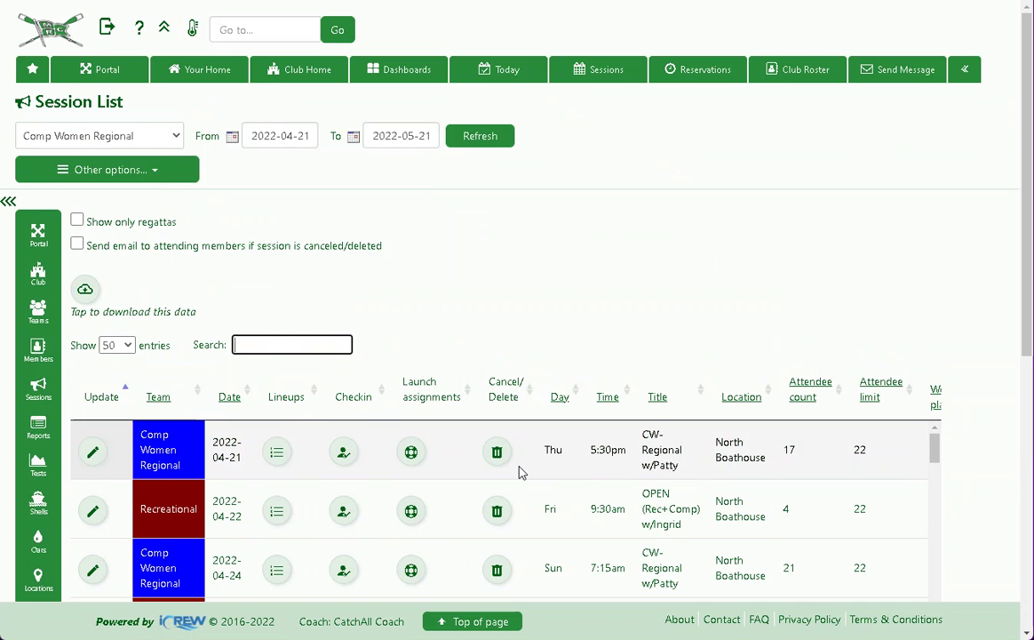
{"action": "left_click", "coordinate": [93, 455]}
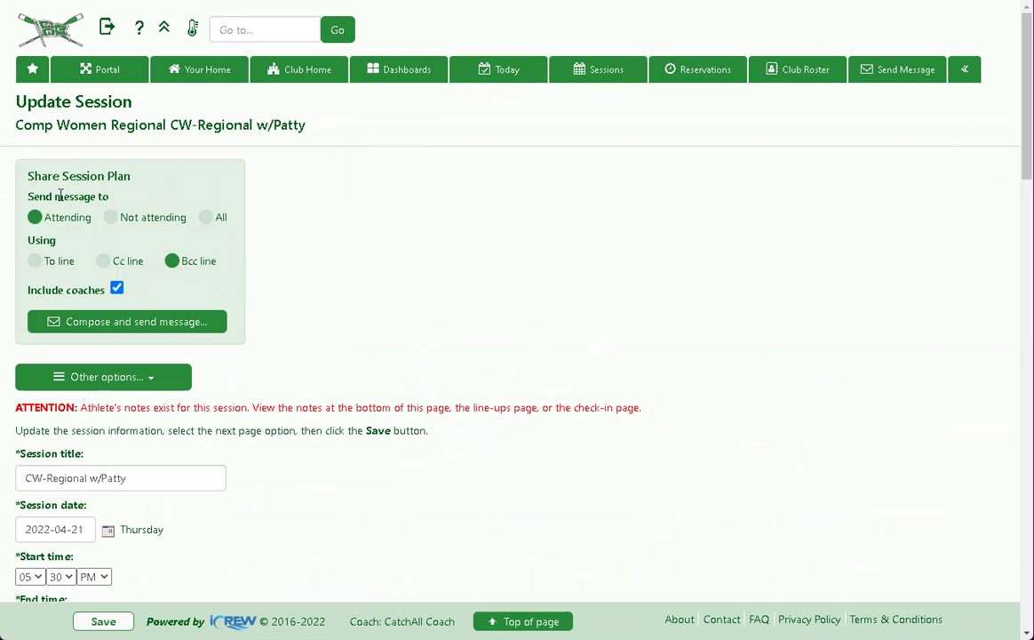
Compose a message to the attending members with message type Both, review its line-ups text, and return to the session without sending
{"action": "left_click", "coordinate": [166, 325]}
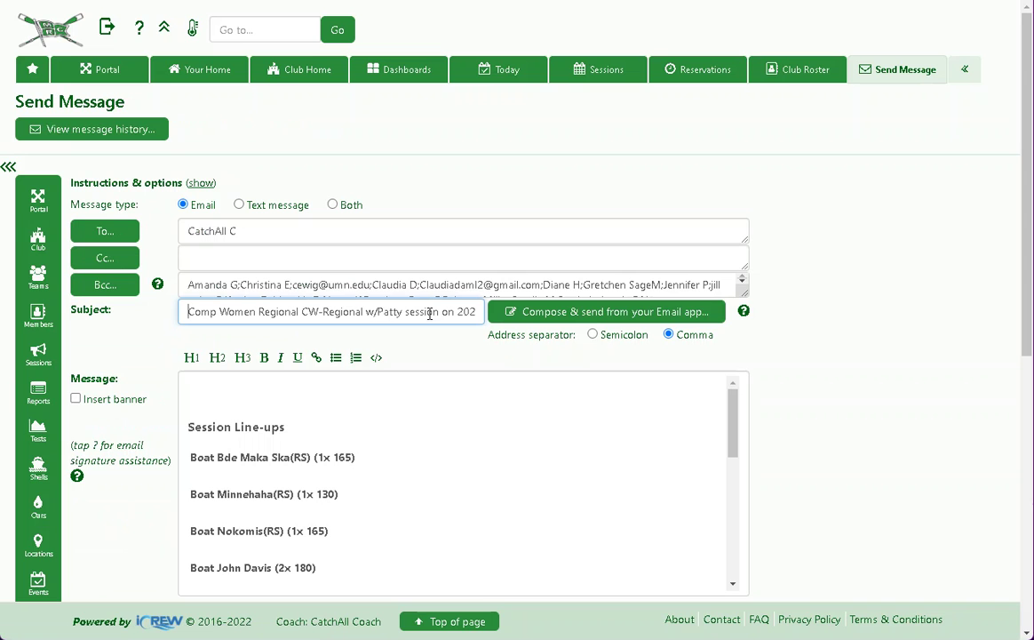
{"action": "left_click", "coordinate": [333, 205]}
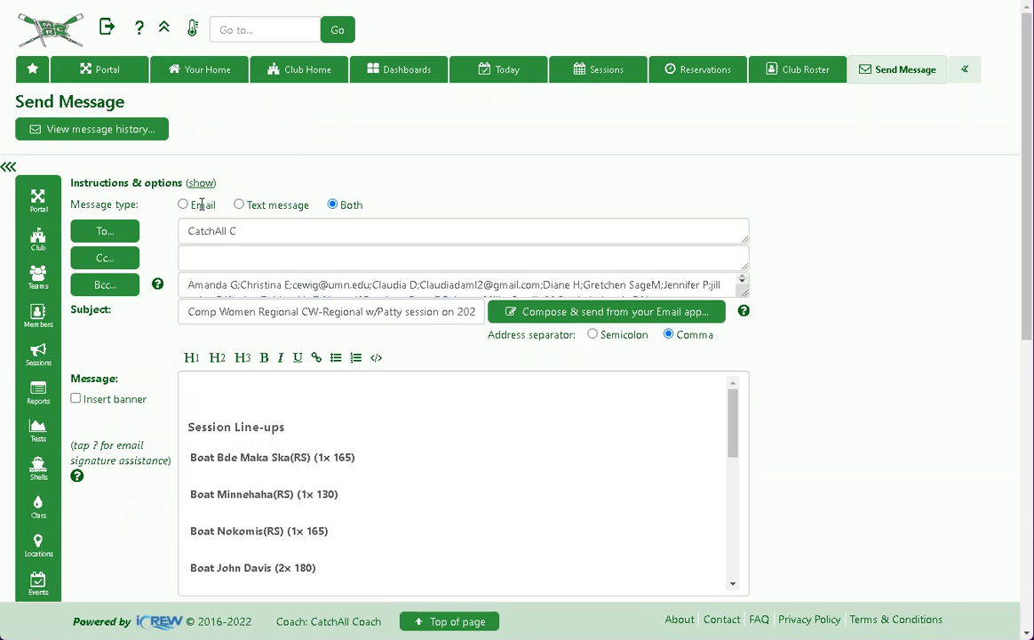
{"action": "scroll", "coordinate": [263, 395], "scroll_direction": "down", "scroll_amount": 3}
{"action": "scroll", "coordinate": [273, 428], "scroll_direction": "up", "scroll_amount": 3}
{"action": "scroll", "coordinate": [410, 509], "scroll_direction": "down", "scroll_amount": 1}
{"action": "scroll", "coordinate": [410, 509], "scroll_direction": "down", "scroll_amount": 5}
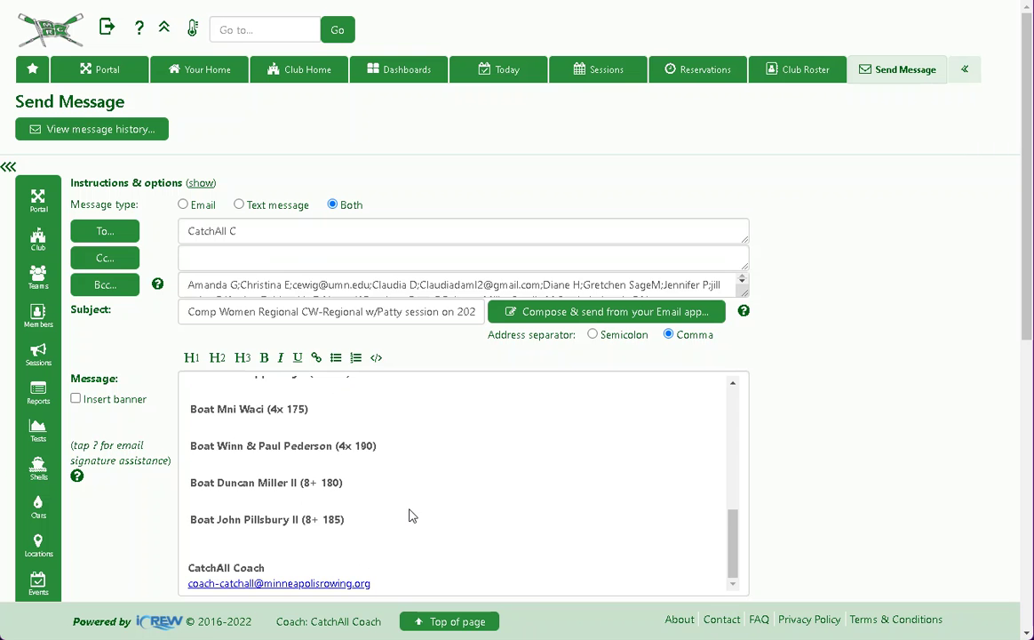
{"action": "scroll", "coordinate": [411, 511], "scroll_direction": "up", "scroll_amount": 6}
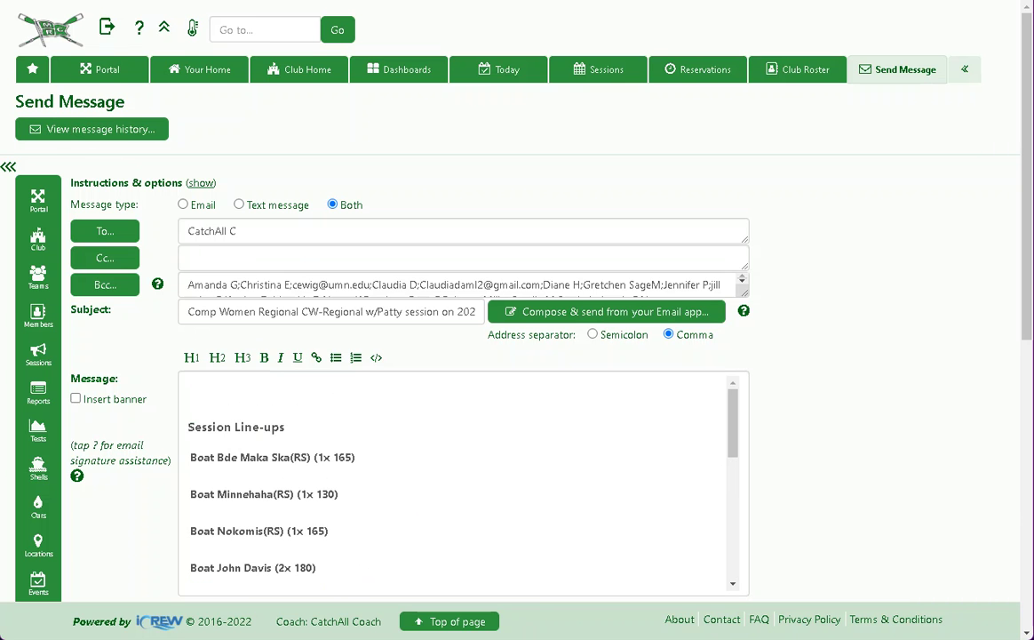
{"action": "key", "text": "alt+Left"}
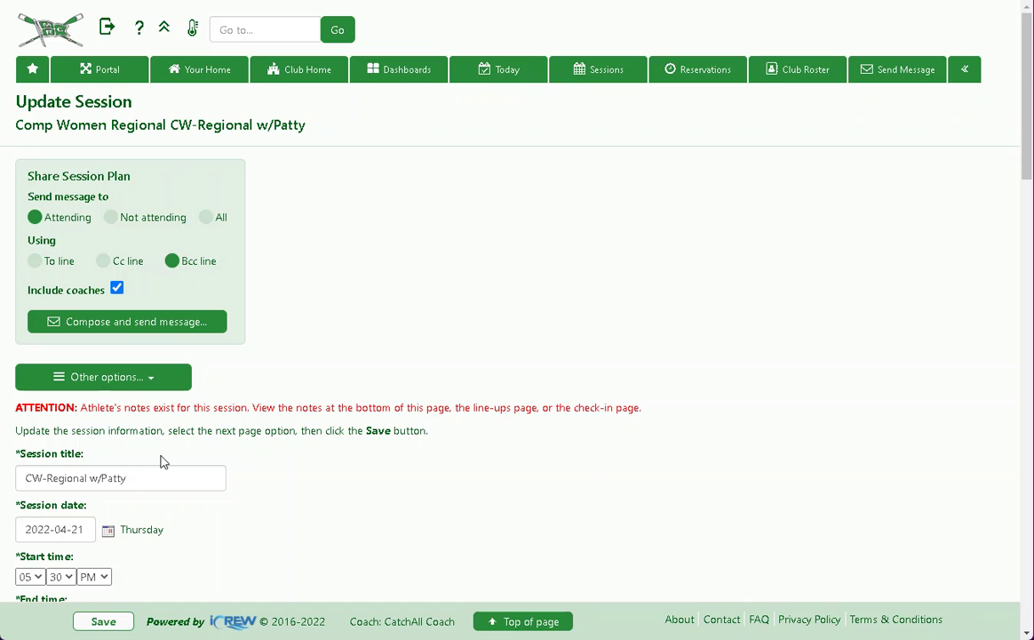
Try appending CANCELLED to the session title, and take the word out again
{"action": "left_click", "coordinate": [169, 478]}
{"action": "type", "text": "C"}
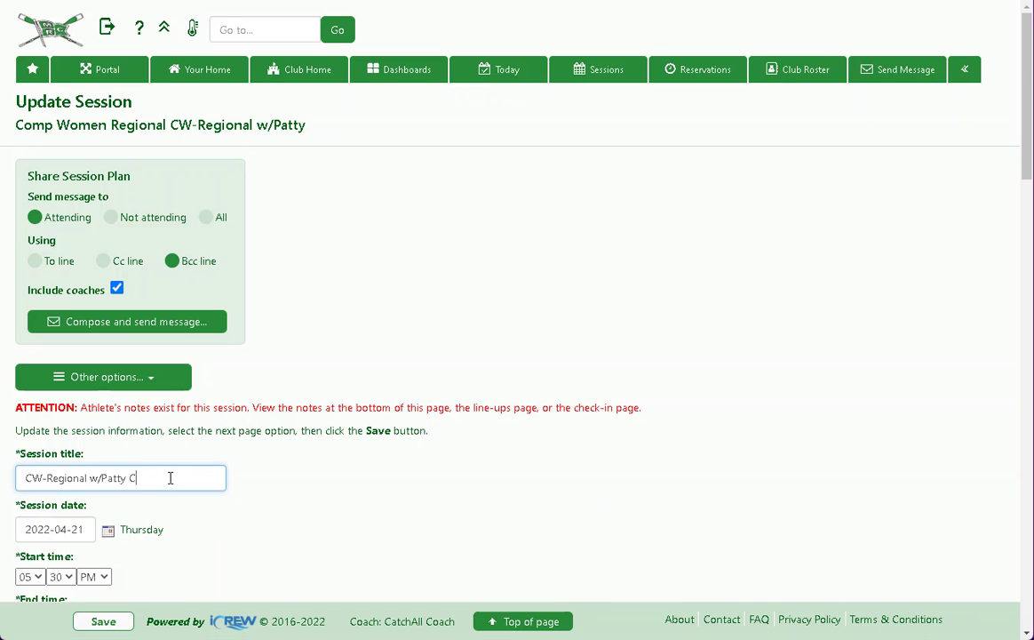
{"action": "type", "text": "ANCELED"}
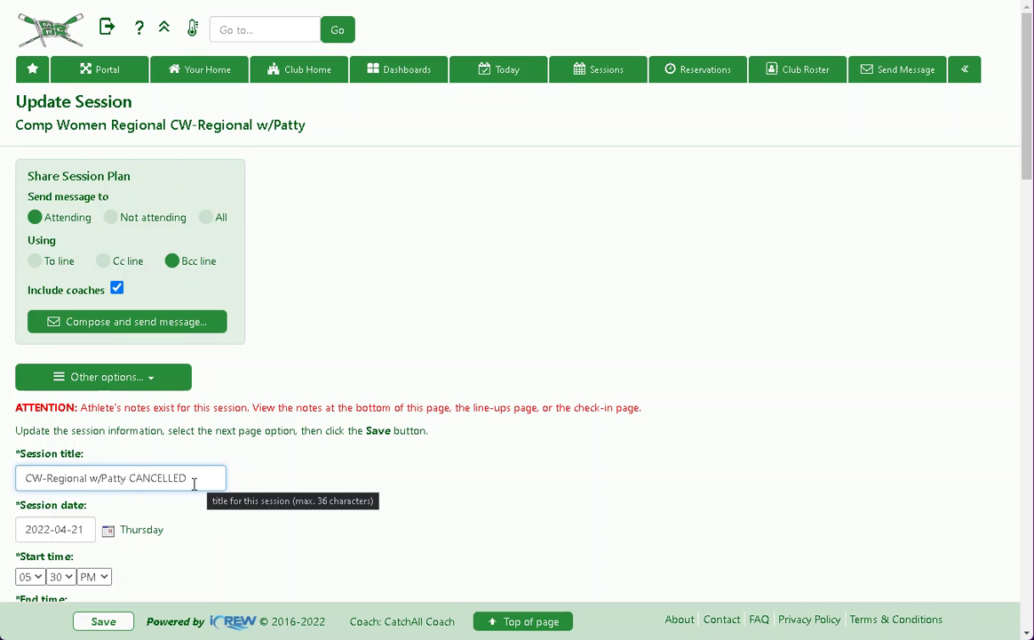
{"action": "left_click", "coordinate": [151, 381]}
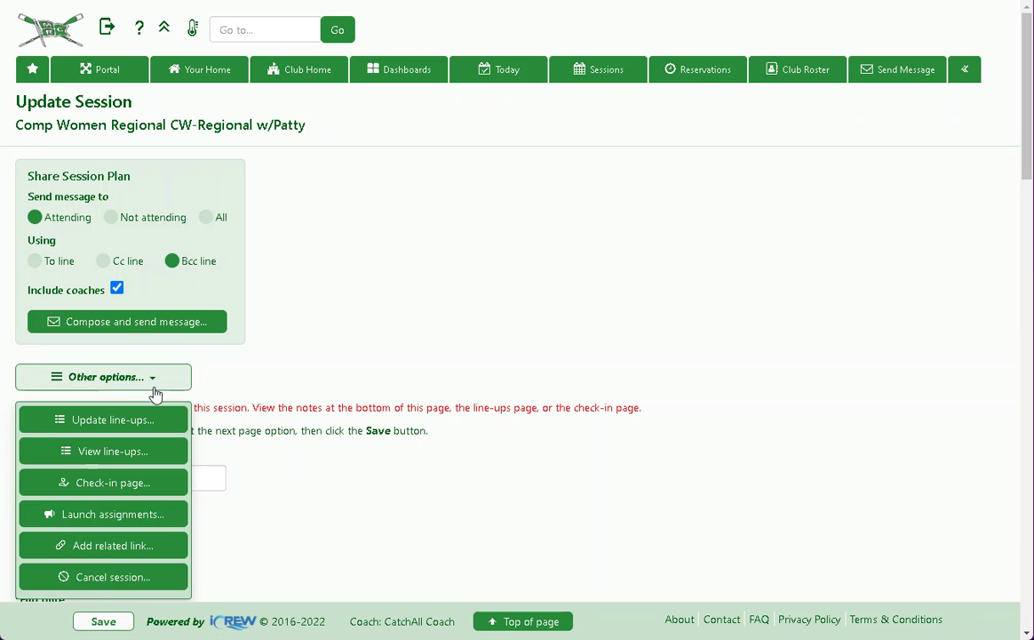
{"action": "left_click", "coordinate": [294, 538]}
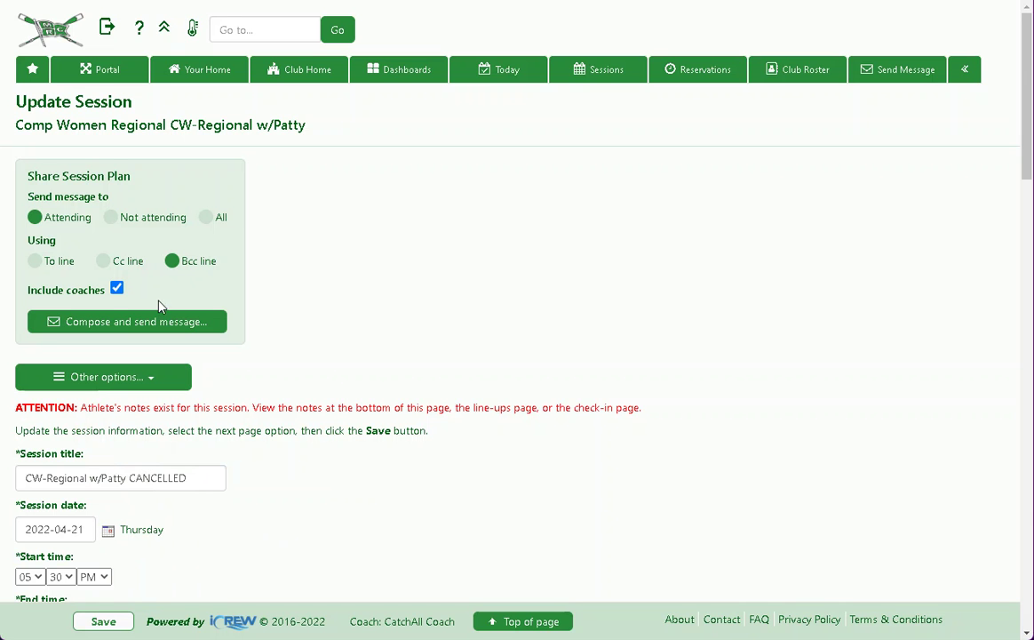
{"action": "double_click", "coordinate": [158, 481]}
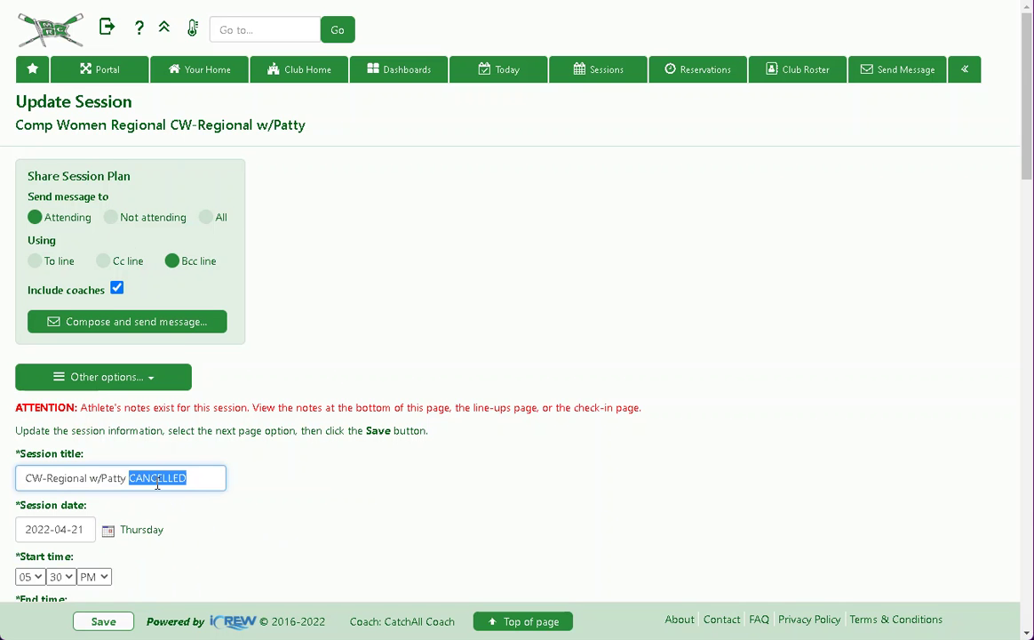
{"action": "key", "text": "BackSpace"}
Open the session's line-ups for updating and look over the boats in both line-up groups
{"action": "left_click", "coordinate": [145, 382]}
{"action": "left_click", "coordinate": [139, 423]}
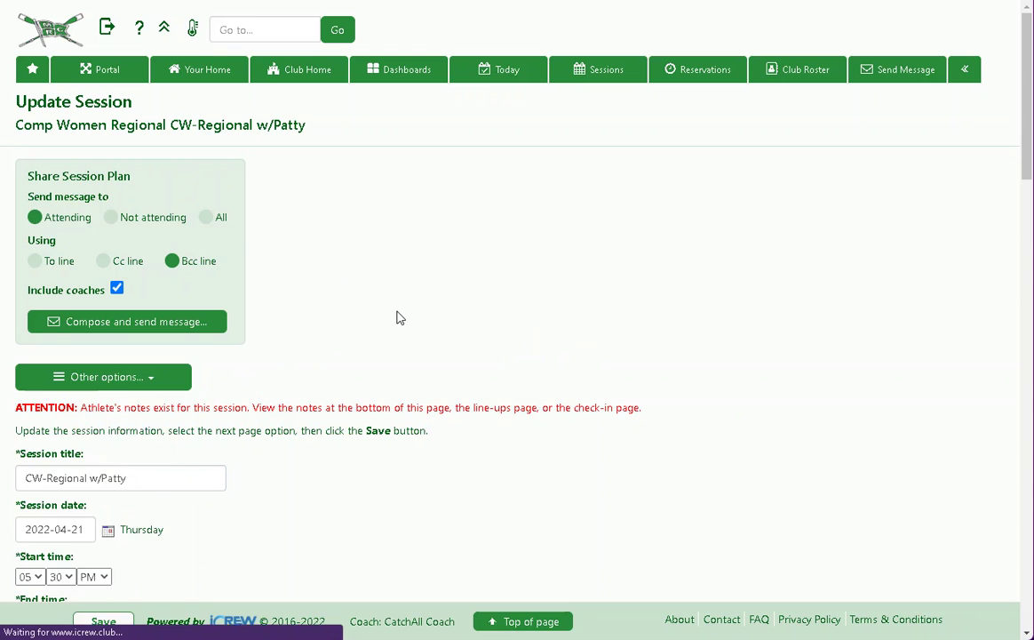
{"action": "scroll", "coordinate": [612, 293], "scroll_direction": "down", "scroll_amount": 1}
{"action": "scroll", "coordinate": [613, 291], "scroll_direction": "down", "scroll_amount": 5}
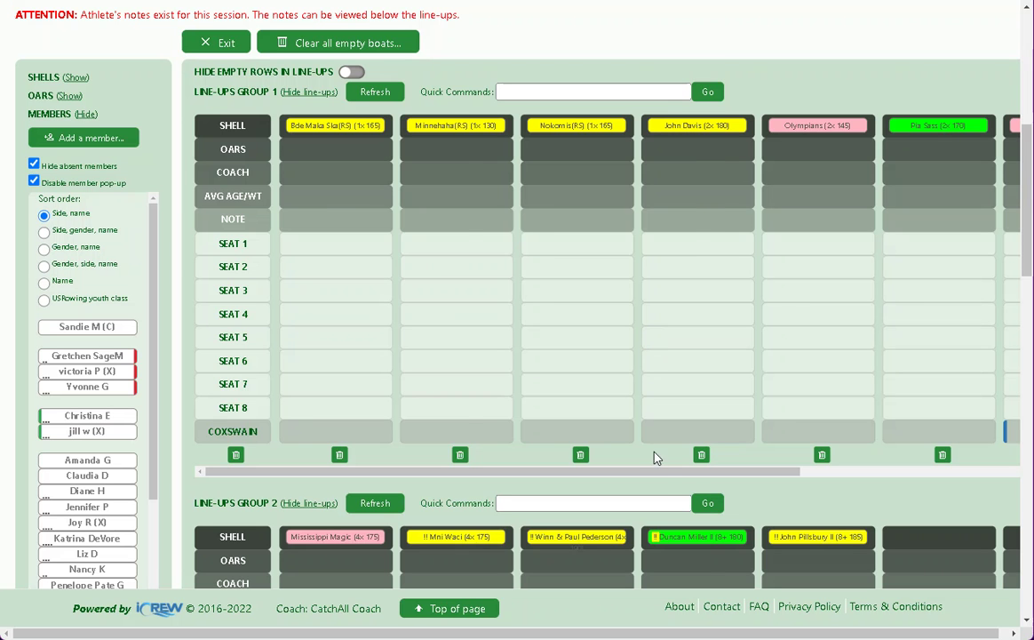
{"action": "left_click_drag", "start_coordinate": [663, 472], "coordinate": [910, 480]}
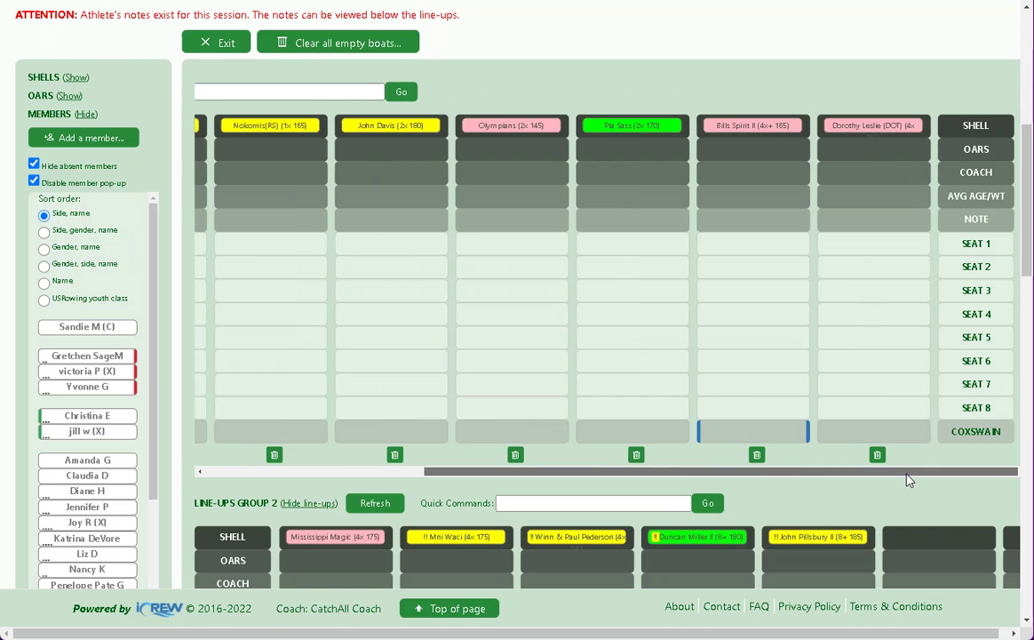
{"action": "scroll", "coordinate": [768, 389], "scroll_direction": "down", "scroll_amount": 2}
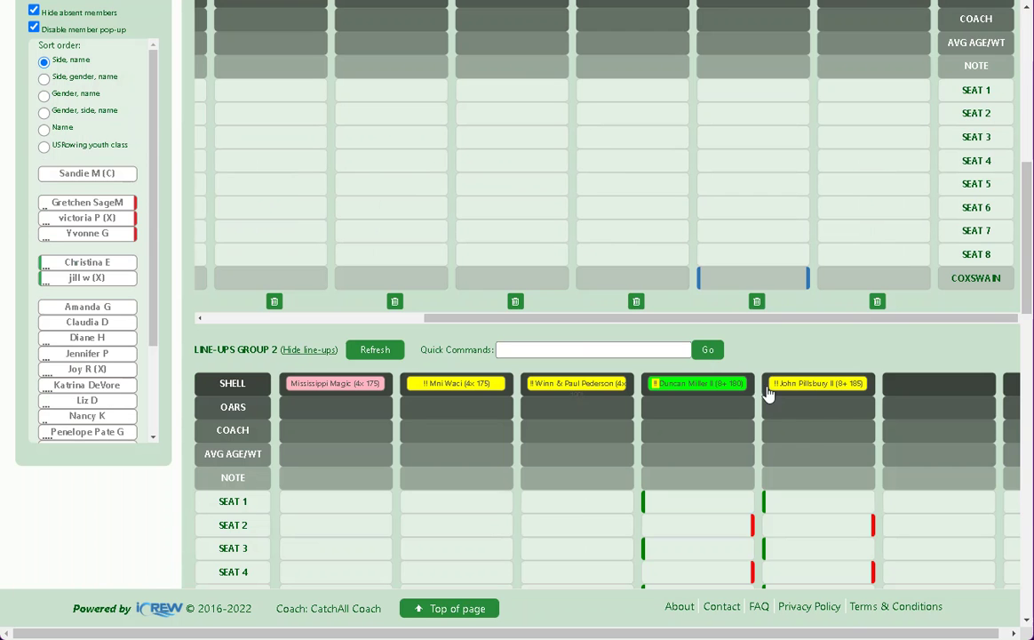
{"action": "scroll", "coordinate": [499, 351], "scroll_direction": "up", "scroll_amount": 3}
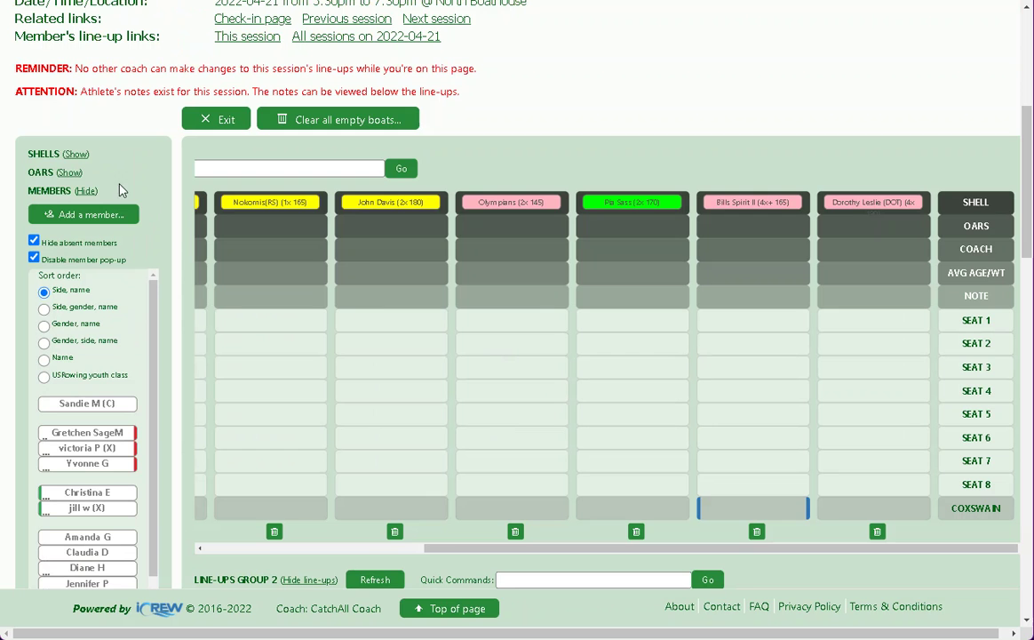
Show the shells list and assign the Reid Howe (4x 195) shell to the first empty boat column in line-ups group 2
{"action": "left_click", "coordinate": [76, 155]}
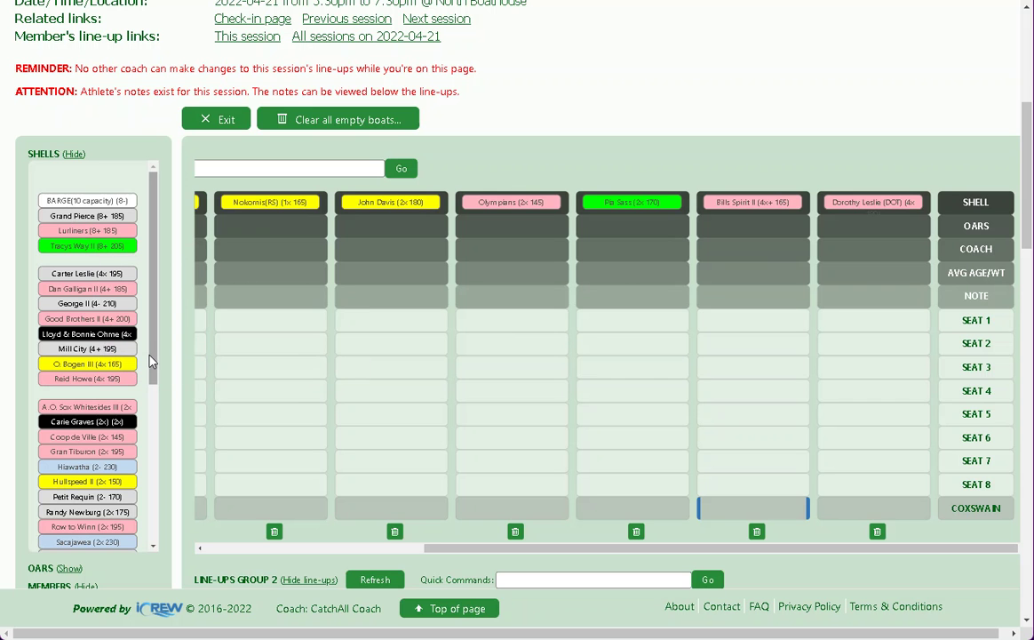
{"action": "scroll", "coordinate": [313, 354], "scroll_direction": "down", "scroll_amount": 1}
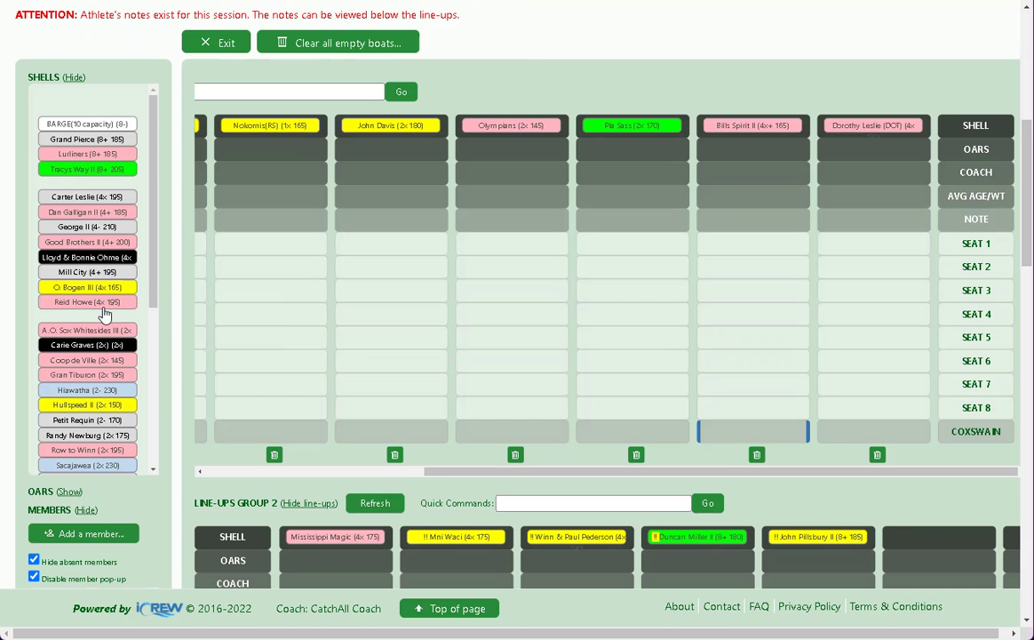
{"action": "left_click_drag", "start_coordinate": [102, 309], "coordinate": [915, 525]}
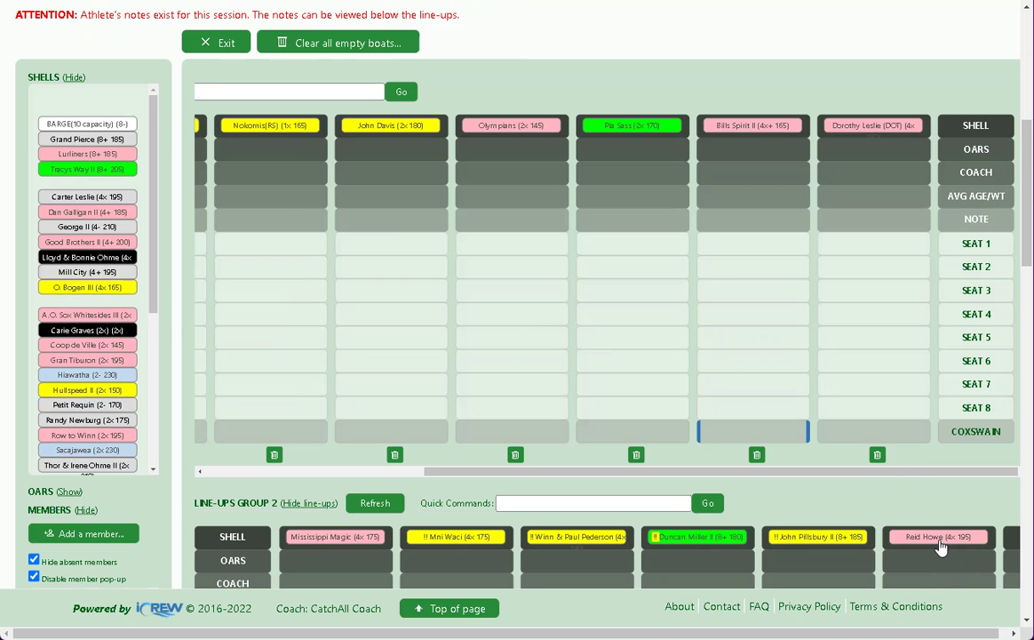
Remove the Reid Howe shell from line-ups group 2
{"action": "left_click", "coordinate": [940, 539]}
{"action": "scroll", "coordinate": [86, 264], "scroll_direction": "up", "scroll_amount": 1}
{"action": "scroll", "coordinate": [86, 264], "scroll_direction": "up", "scroll_amount": 1}
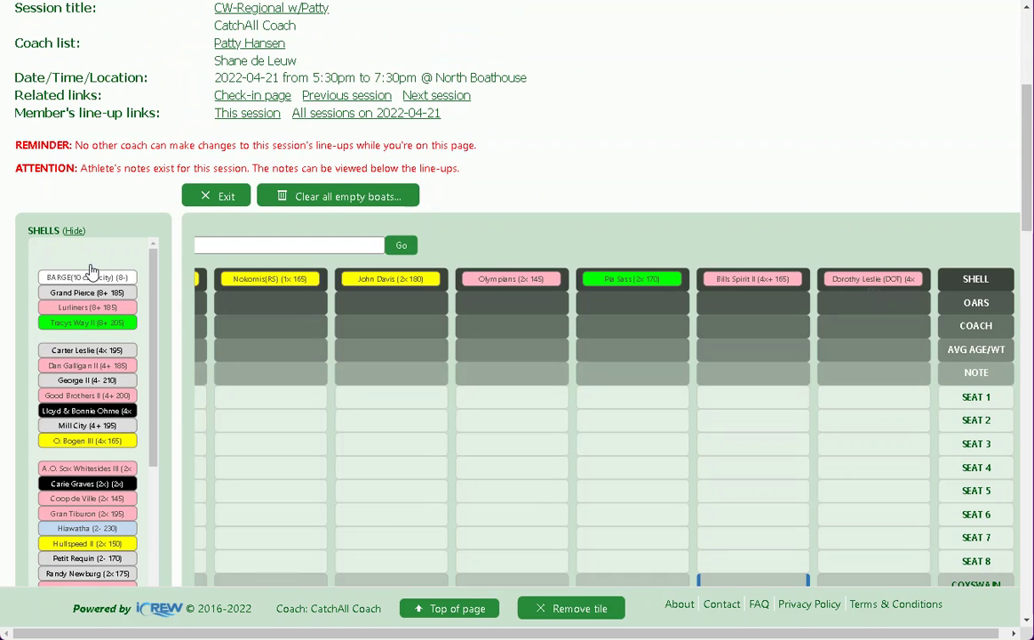
{"action": "key", "text": "Delete"}
Look through the available shells and collapse the shells list
{"action": "scroll", "coordinate": [129, 302], "scroll_direction": "down", "scroll_amount": 4}
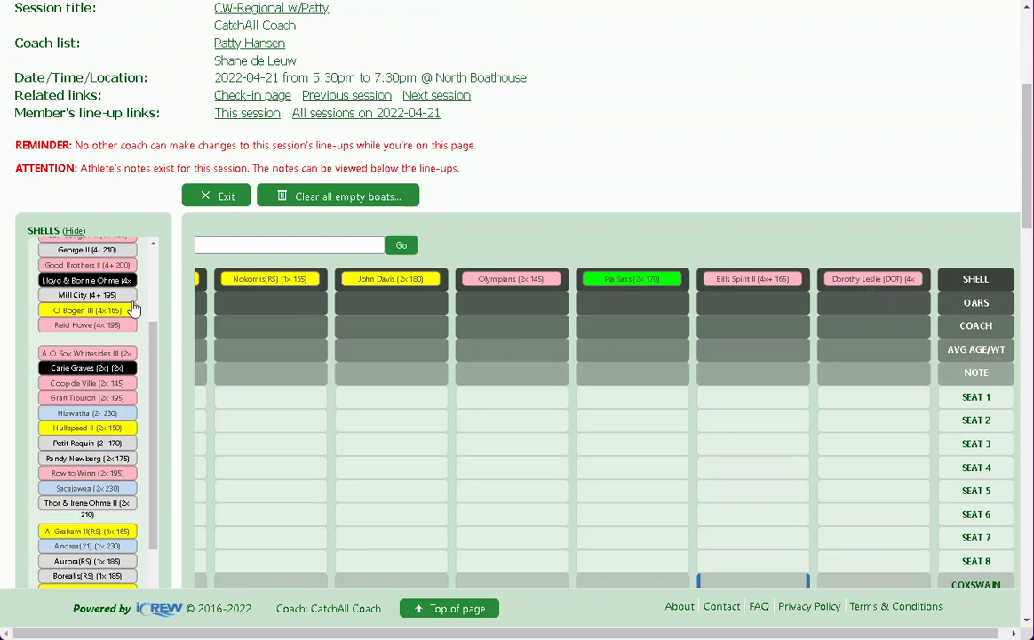
{"action": "scroll", "coordinate": [730, 455], "scroll_direction": "down", "scroll_amount": 2}
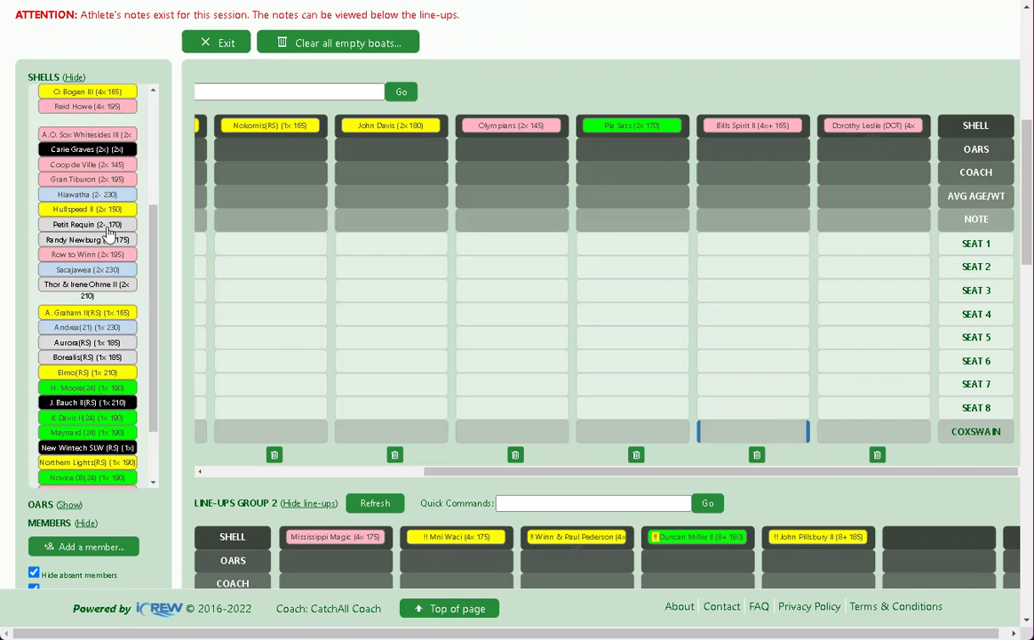
{"action": "scroll", "coordinate": [101, 218], "scroll_direction": "up", "scroll_amount": 4}
{"action": "scroll", "coordinate": [89, 196], "scroll_direction": "up", "scroll_amount": 1}
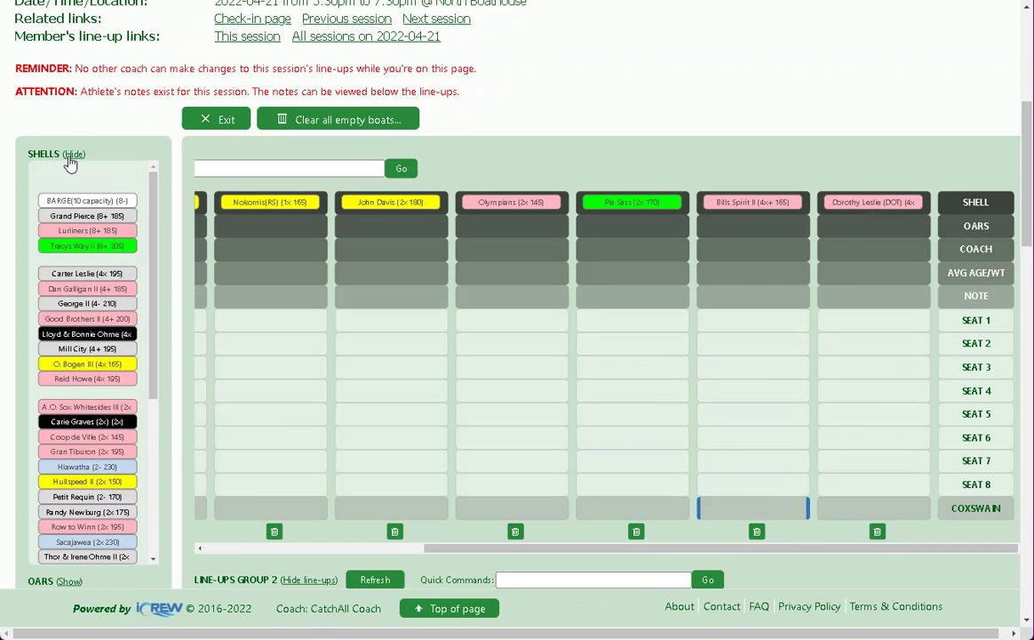
{"action": "left_click", "coordinate": [73, 155]}
Include absent members in the line-up members list and check individual members' age and weight
{"action": "scroll", "coordinate": [150, 302], "scroll_direction": "down", "scroll_amount": 1}
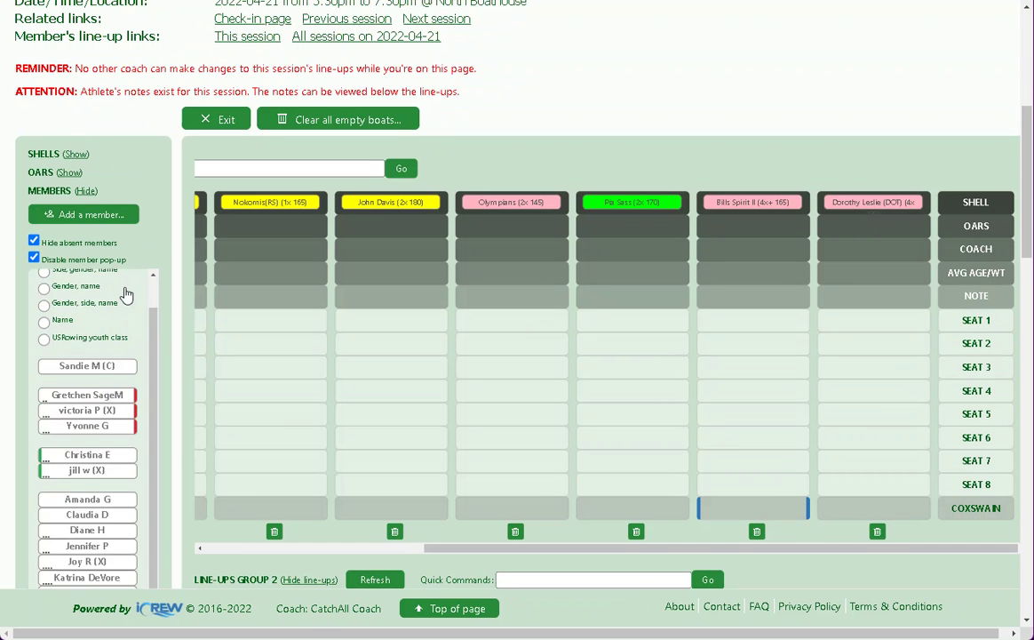
{"action": "left_click", "coordinate": [33, 243]}
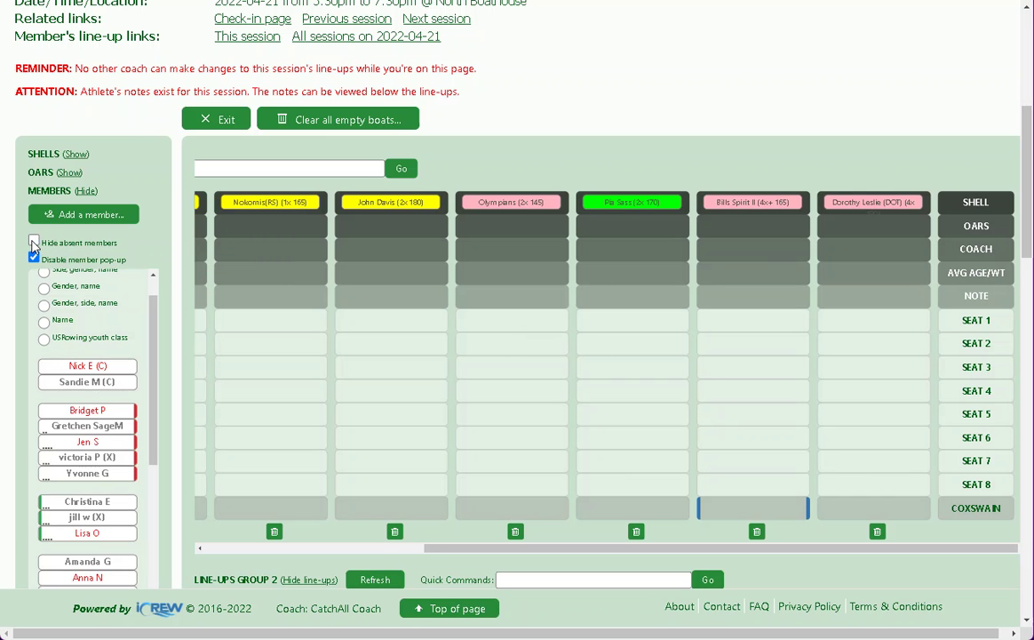
{"action": "scroll", "coordinate": [116, 317], "scroll_direction": "down", "scroll_amount": 2}
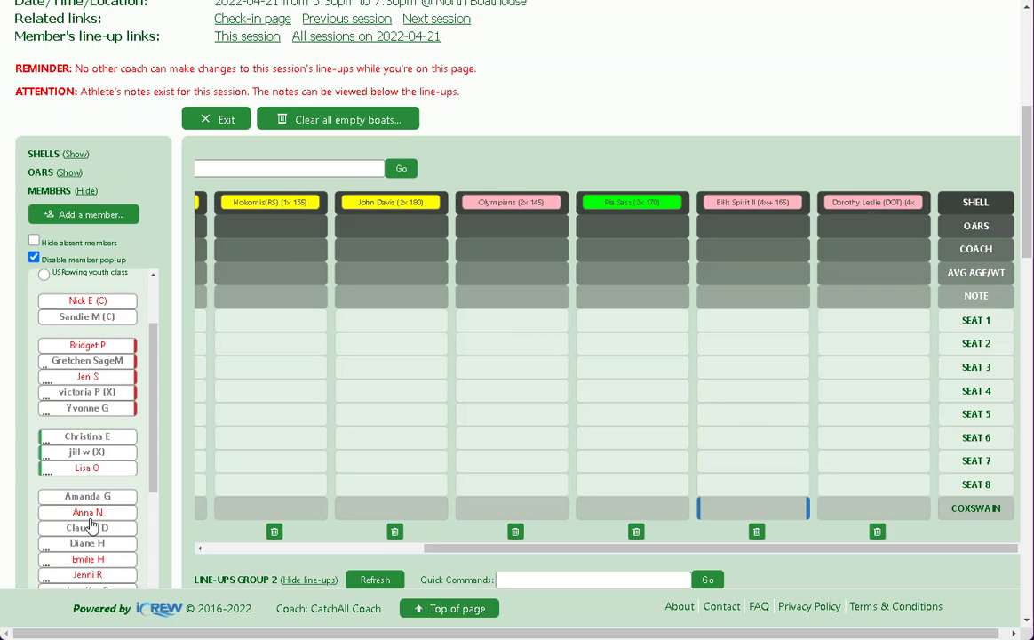
{"action": "mouse_move", "coordinate": [91, 518]}
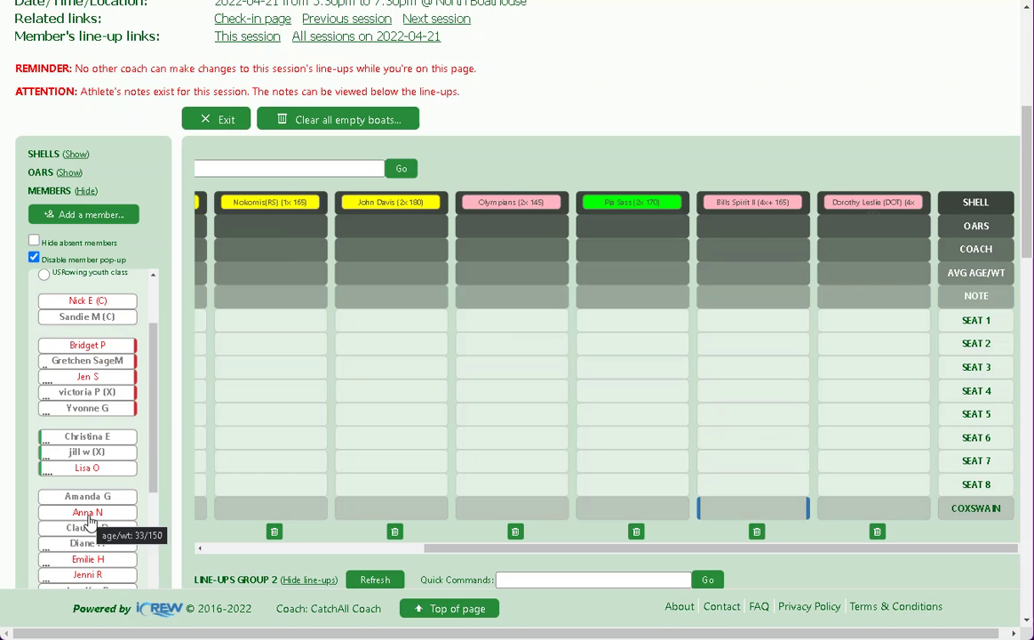
{"action": "mouse_move", "coordinate": [84, 364]}
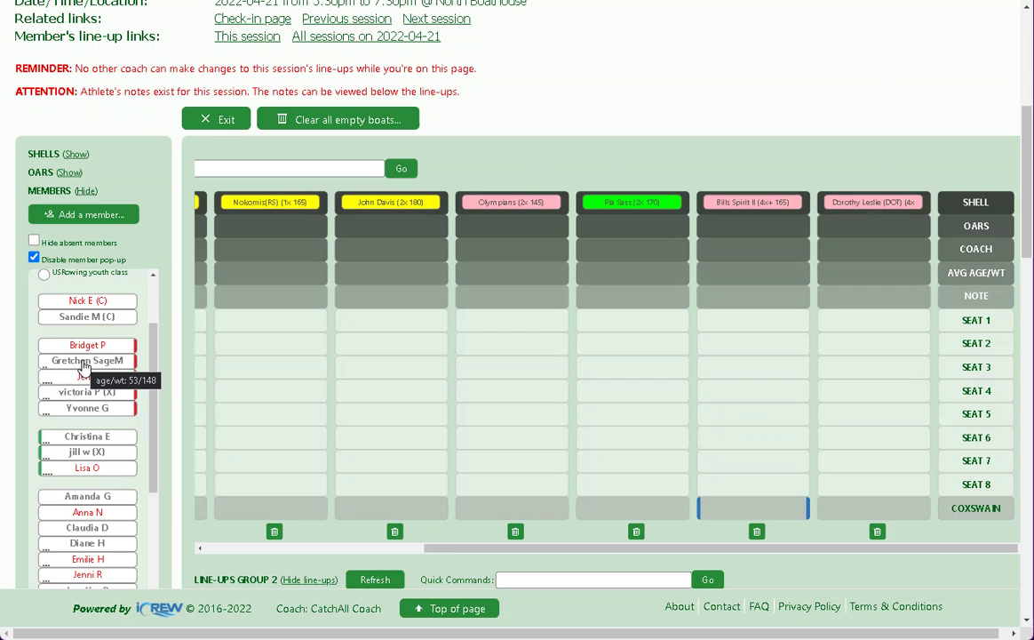
Hide absent members from the line-up members list
{"action": "left_click", "coordinate": [34, 242]}
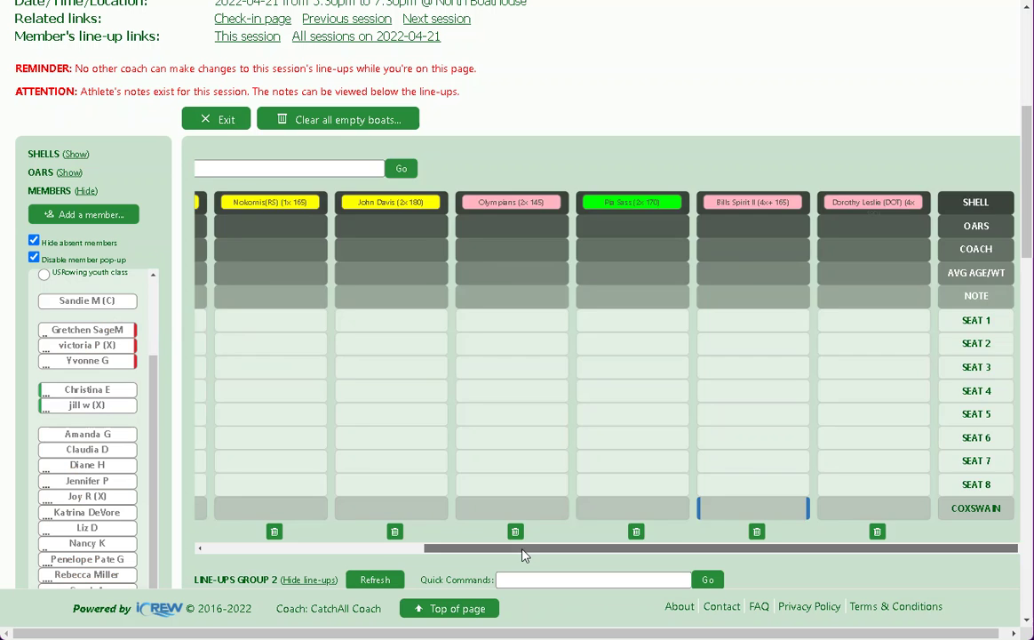
Place the first two listed members in seat 1 of the Bde Maka Ska(RS) and Minnehaha(RS) boats in line-ups group 1
{"action": "left_click_drag", "start_coordinate": [524, 549], "coordinate": [364, 550]}
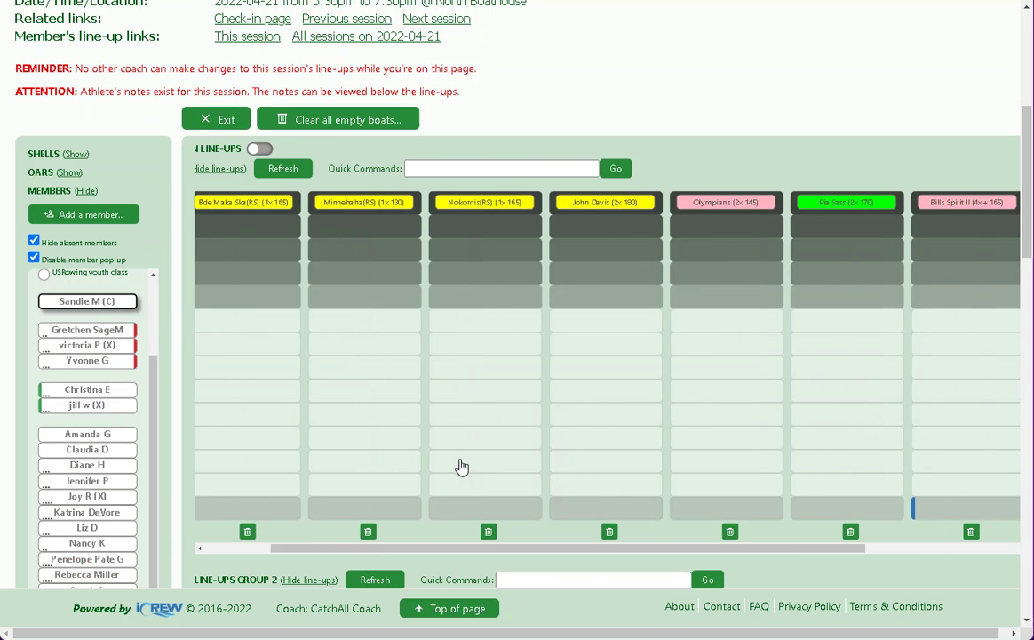
{"action": "scroll", "coordinate": [310, 495], "scroll_direction": "left", "scroll_amount": 3}
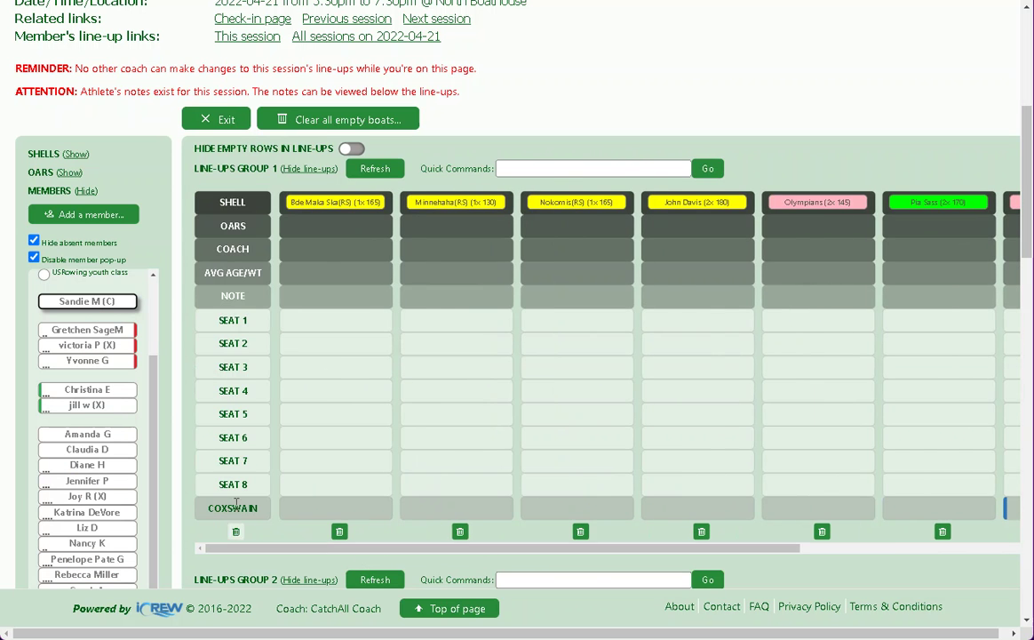
{"action": "left_click", "coordinate": [341, 333]}
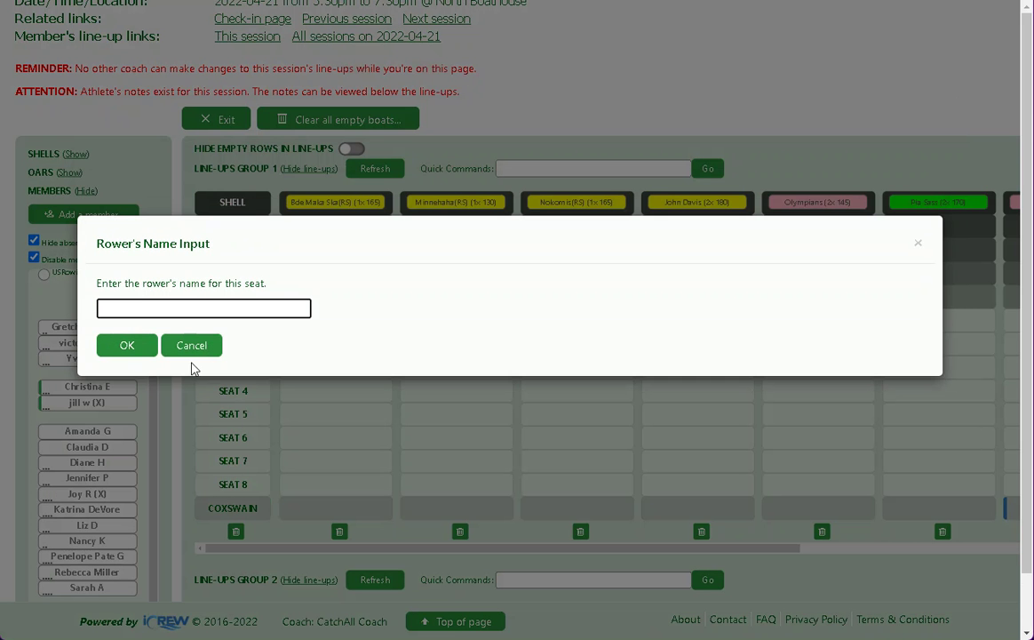
{"action": "left_click", "coordinate": [192, 346]}
{"action": "left_click", "coordinate": [87, 327]}
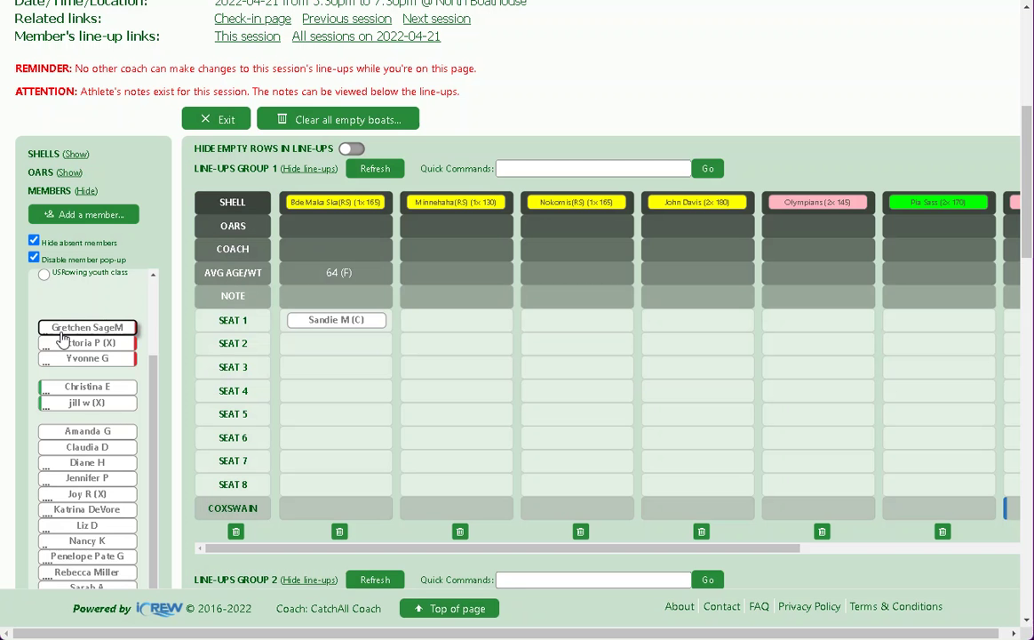
{"action": "left_click", "coordinate": [433, 326]}
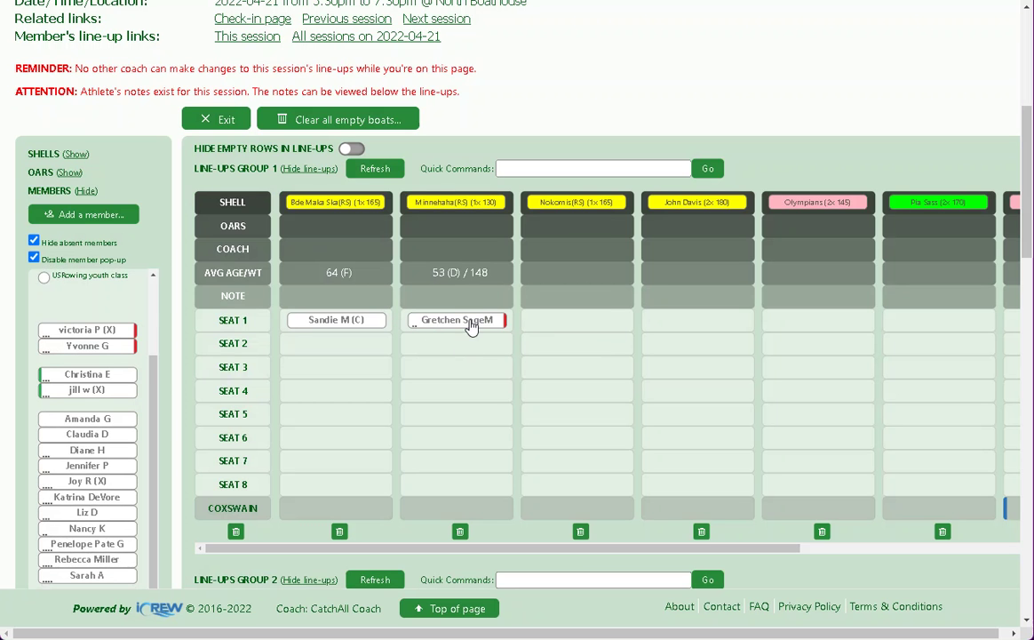
Return the members in seat 1 of the Minnehaha(RS) and Bde Maka Ska(RS) boats to the members list
{"action": "left_click", "coordinate": [471, 324]}
{"action": "left_click", "coordinate": [92, 290]}
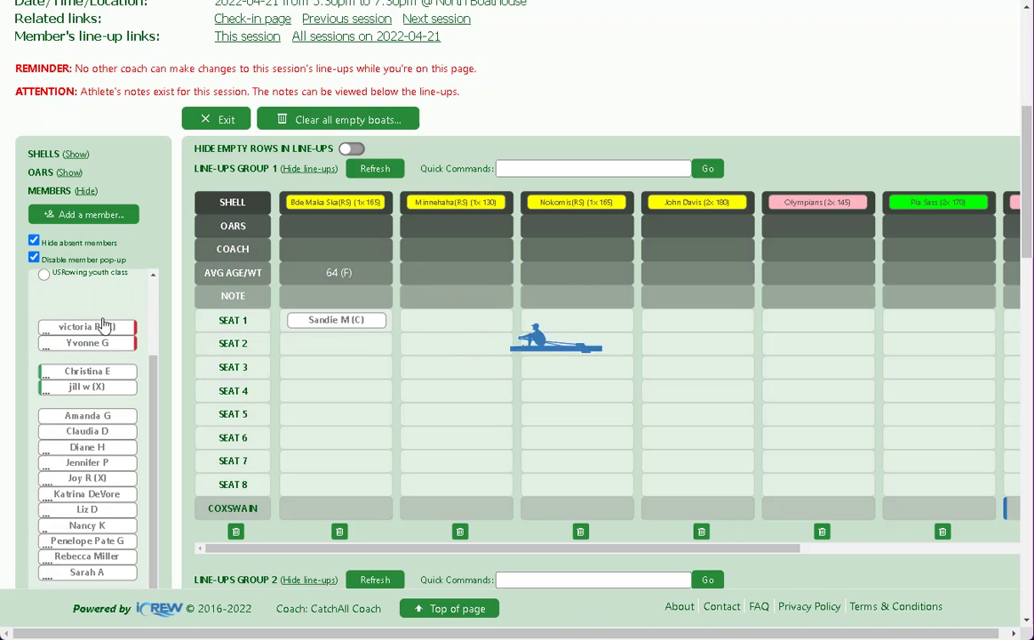
{"action": "left_click", "coordinate": [340, 322]}
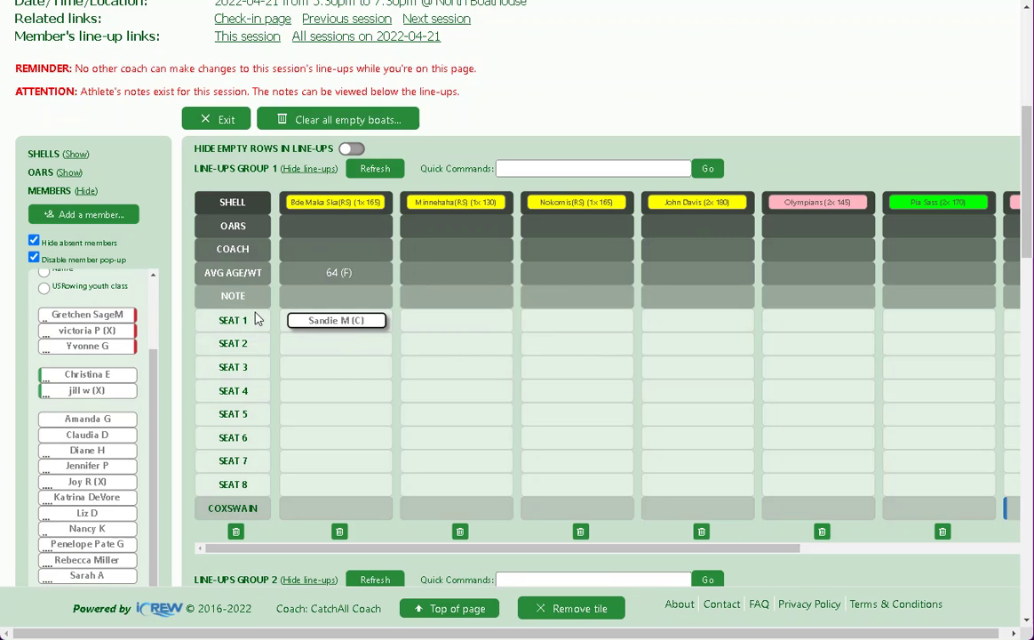
{"action": "left_click", "coordinate": [101, 307]}
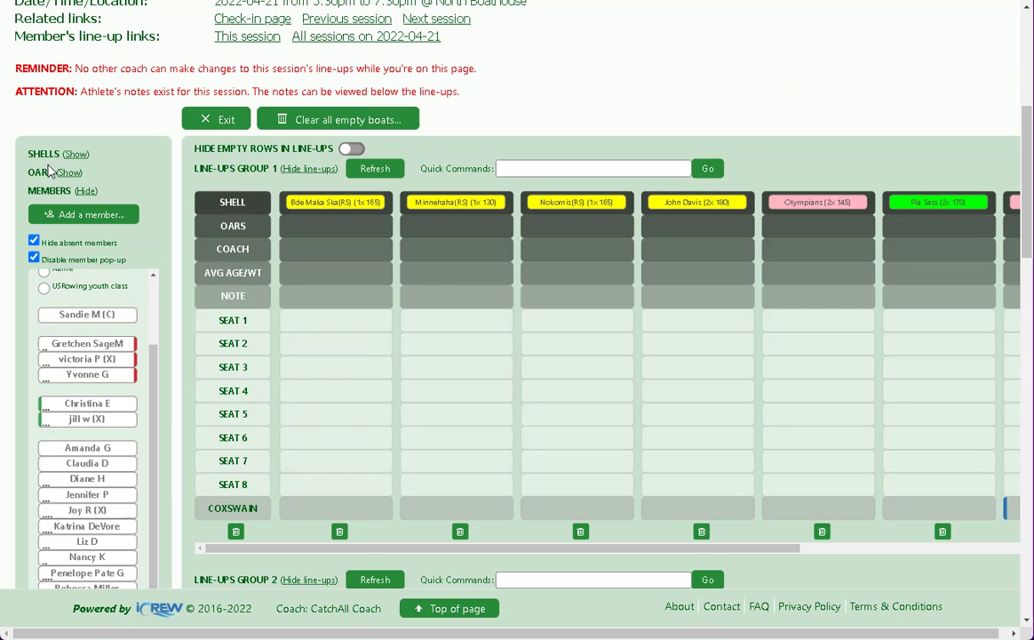
Look through the available shells, collapse the shells list, and review the boats in line-ups group 2
{"action": "left_click", "coordinate": [78, 157]}
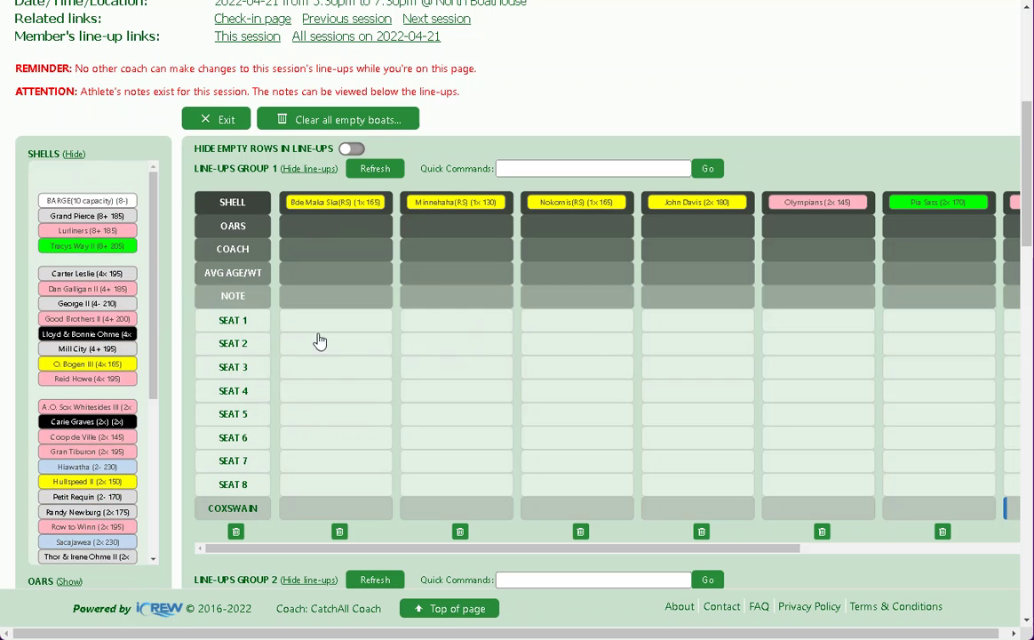
{"action": "left_click_drag", "start_coordinate": [154, 328], "coordinate": [154, 509]}
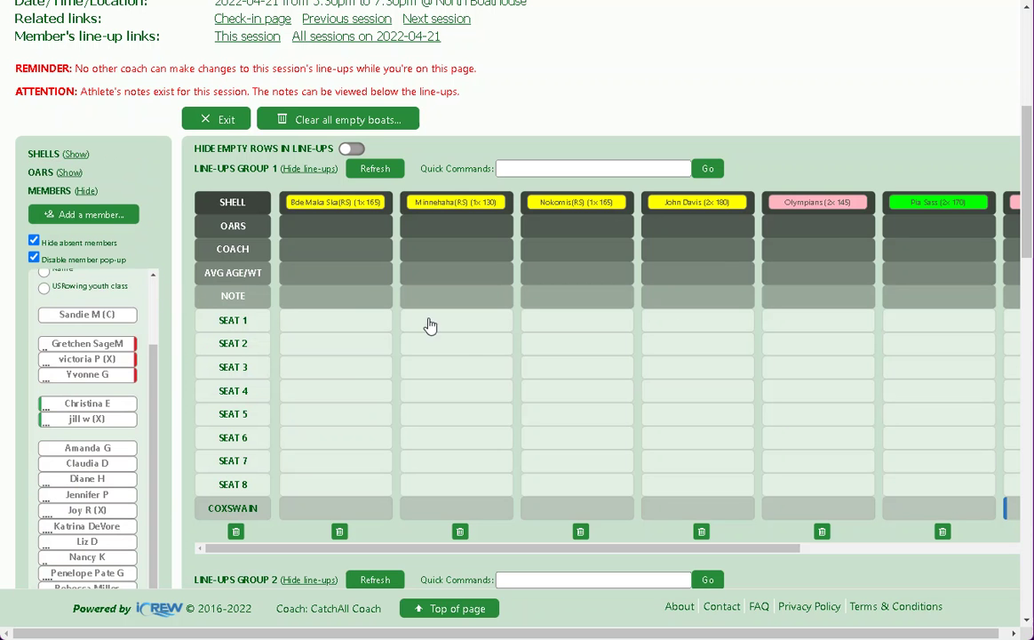
{"action": "scroll", "coordinate": [622, 391], "scroll_direction": "down", "scroll_amount": 3}
{"action": "scroll", "coordinate": [682, 381], "scroll_direction": "down", "scroll_amount": 2}
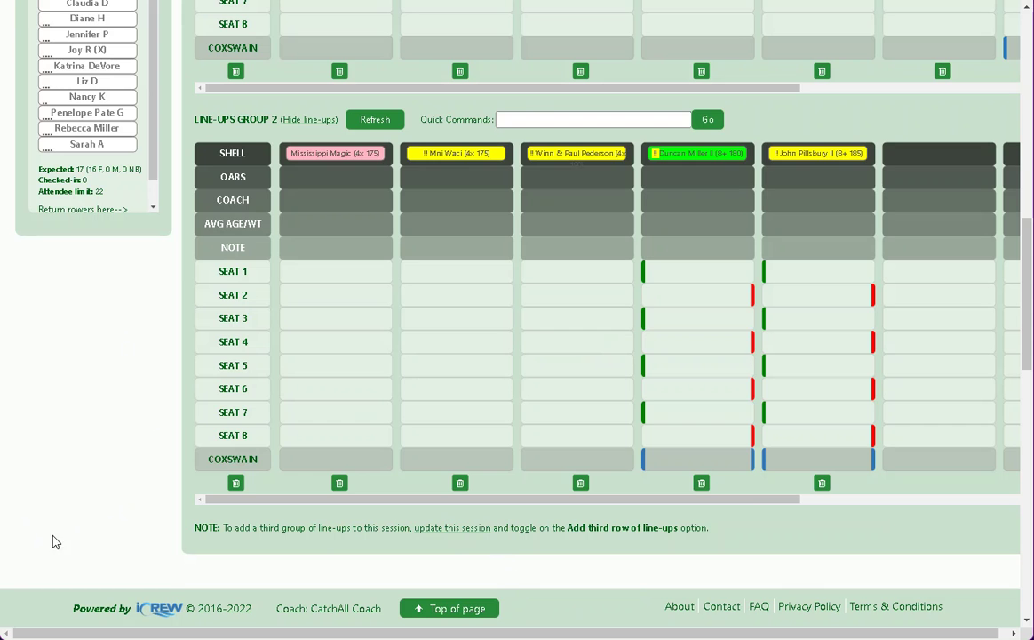
Assign the coach named in the session title to launch #1 Green in the session launch assignments
{"action": "scroll", "coordinate": [657, 548], "scroll_direction": "up", "scroll_amount": 10}
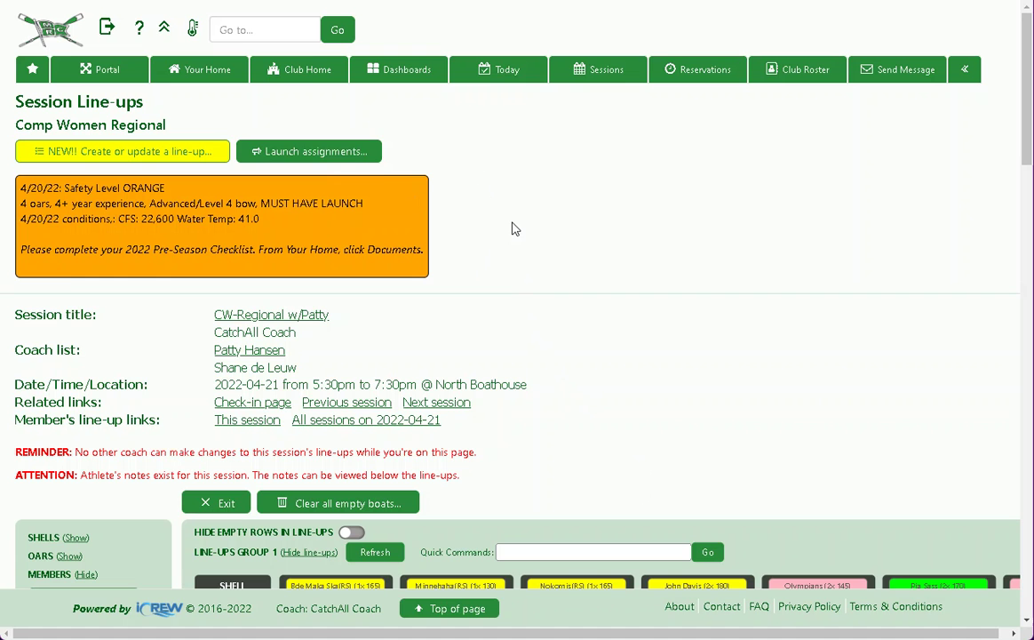
{"action": "left_click", "coordinate": [355, 157]}
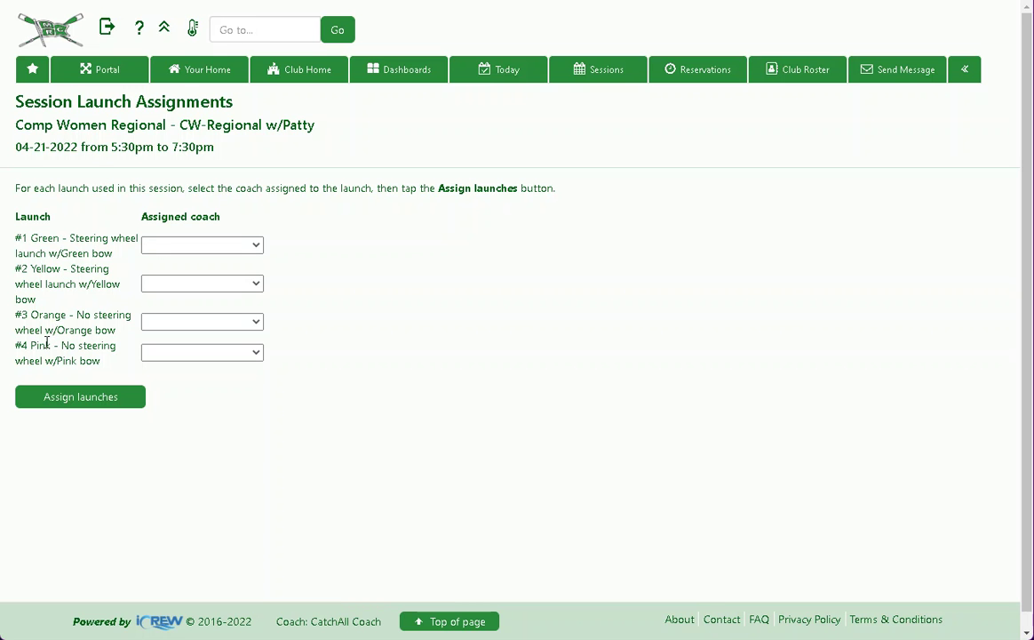
{"action": "left_click", "coordinate": [200, 249]}
{"action": "left_click", "coordinate": [222, 449]}
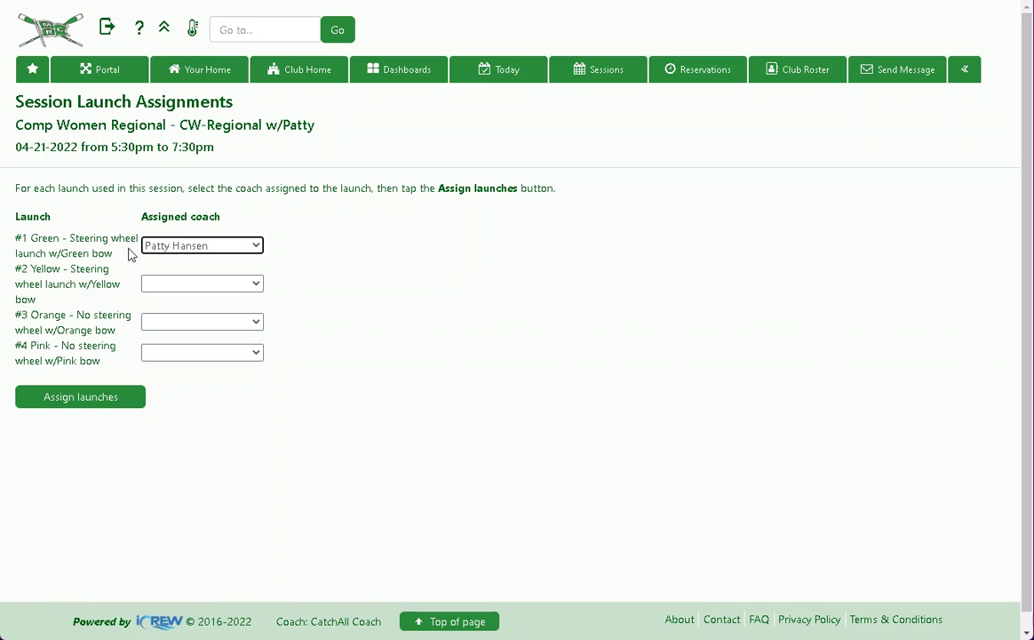
{"action": "left_click", "coordinate": [105, 400]}
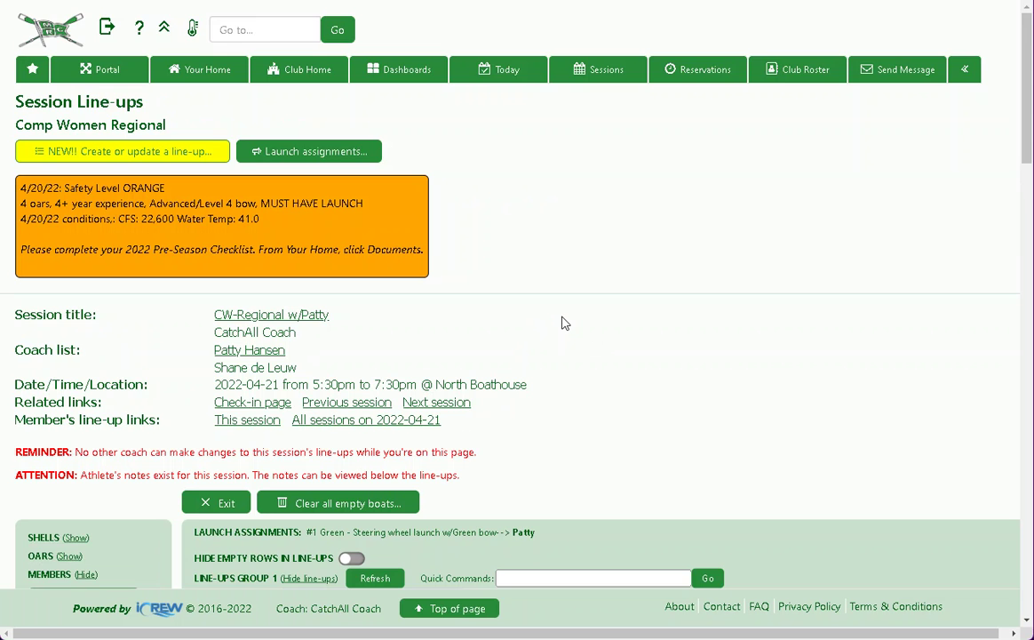
Open today's On-the-Water Log and locate the Comp Women Regional session entry
{"action": "scroll", "coordinate": [562, 323], "scroll_direction": "down", "scroll_amount": 2}
{"action": "scroll", "coordinate": [562, 323], "scroll_direction": "up", "scroll_amount": 2}
{"action": "left_click", "coordinate": [493, 83]}
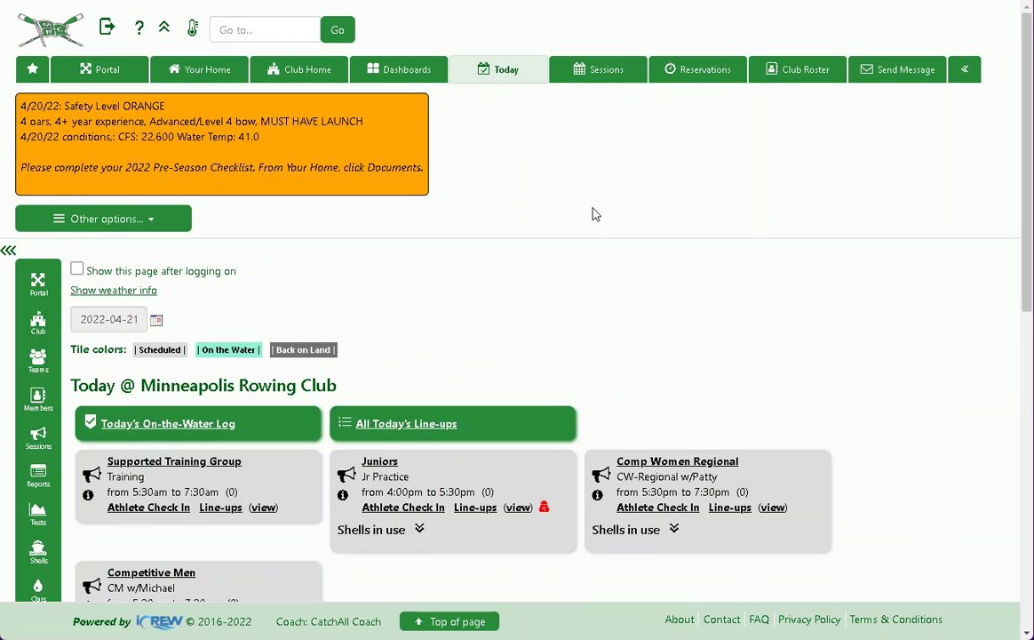
{"action": "scroll", "coordinate": [613, 209], "scroll_direction": "down", "scroll_amount": 1}
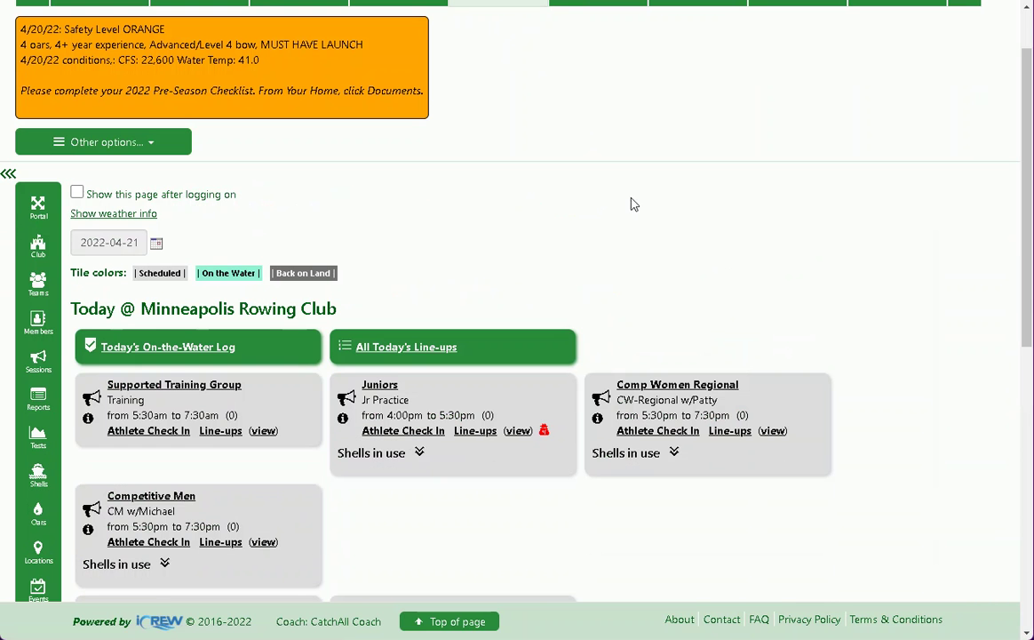
{"action": "left_click", "coordinate": [200, 348]}
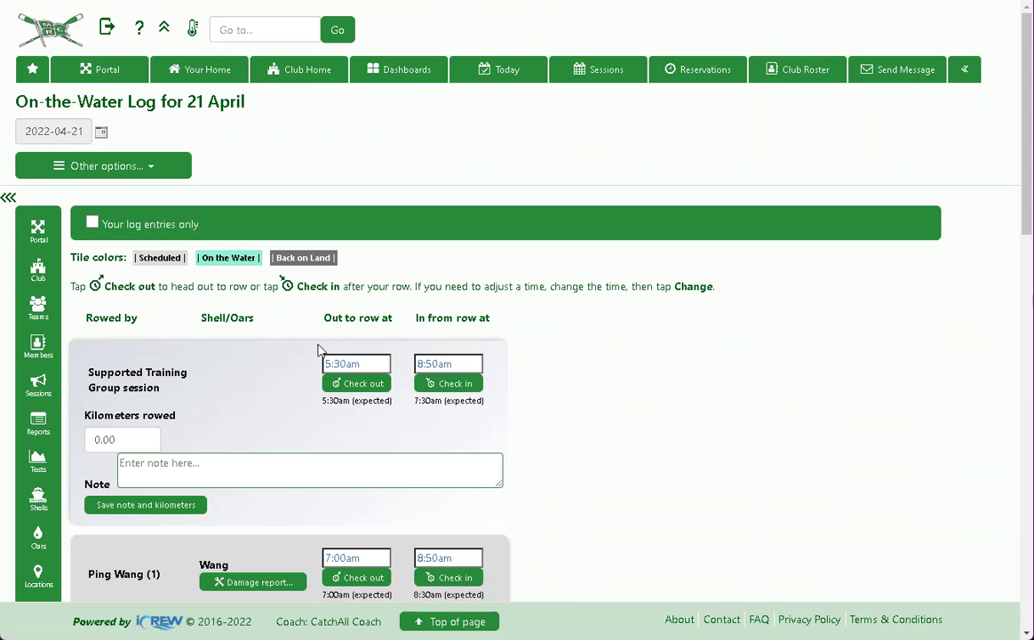
{"action": "scroll", "coordinate": [567, 366], "scroll_direction": "down", "scroll_amount": 1}
{"action": "scroll", "coordinate": [566, 365], "scroll_direction": "down", "scroll_amount": 1}
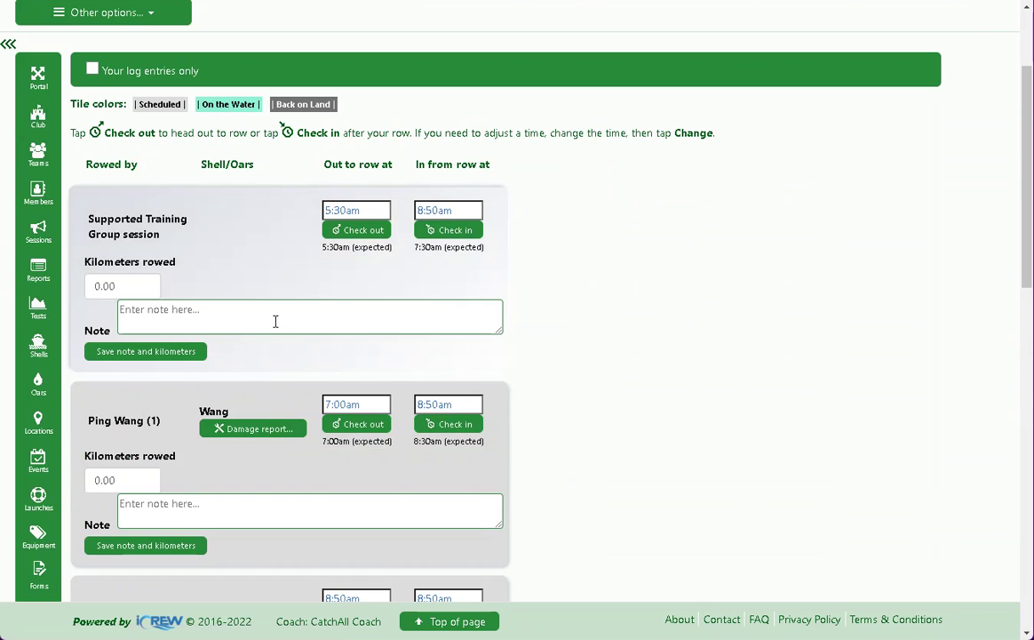
{"action": "scroll", "coordinate": [275, 319], "scroll_direction": "down", "scroll_amount": 5}
{"action": "scroll", "coordinate": [275, 334], "scroll_direction": "down", "scroll_amount": 3}
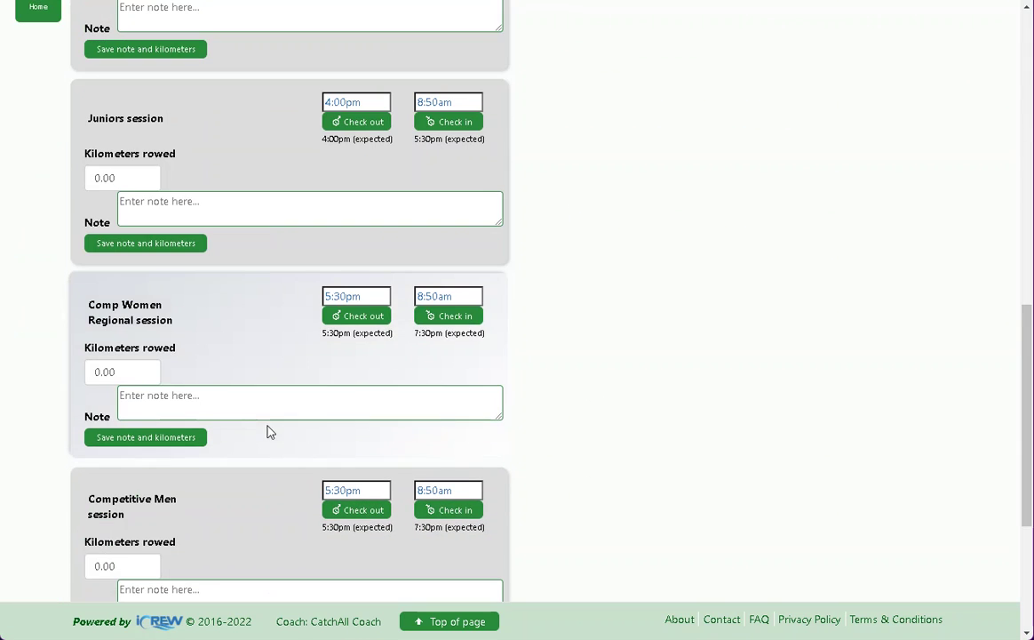
Enter 0.00 as the kilometers rowed for the Comp Women Regional session and start its note
{"action": "left_click", "coordinate": [123, 373]}
{"action": "key", "text": "BackSpace"}
{"action": "key", "text": "BackSpace"}
{"action": "key", "text": "BackSpace"}
{"action": "key", "text": "BackSpace"}
{"action": "type", "text": "0.00"}
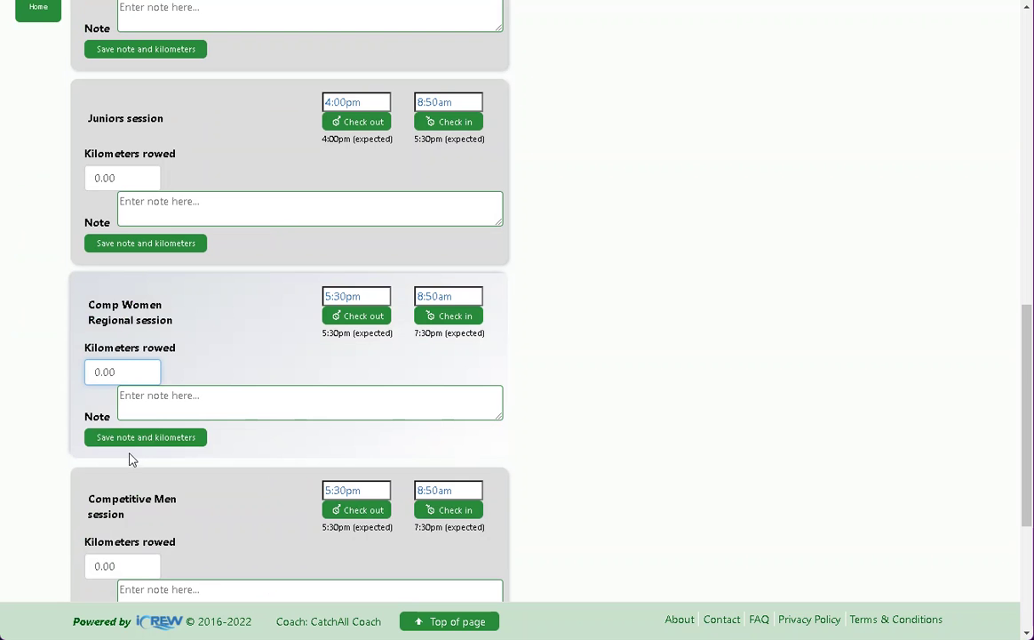
{"action": "left_click", "coordinate": [158, 395]}
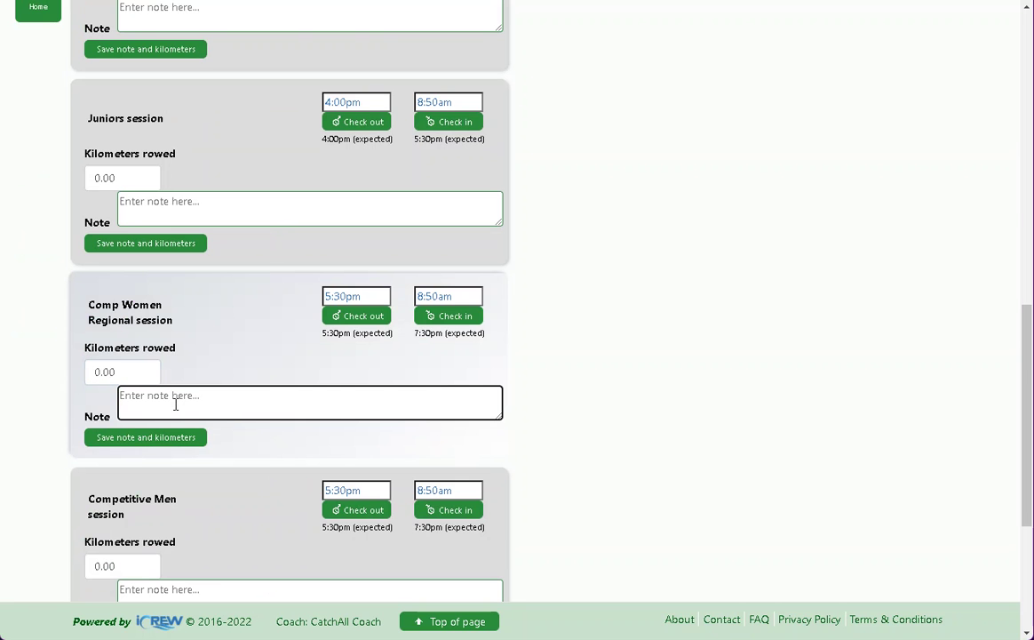
Open all of today's session line-ups, check the launch assignment for Comp Women Regional, and return to the Today page
{"action": "scroll", "coordinate": [647, 409], "scroll_direction": "up", "scroll_amount": 15}
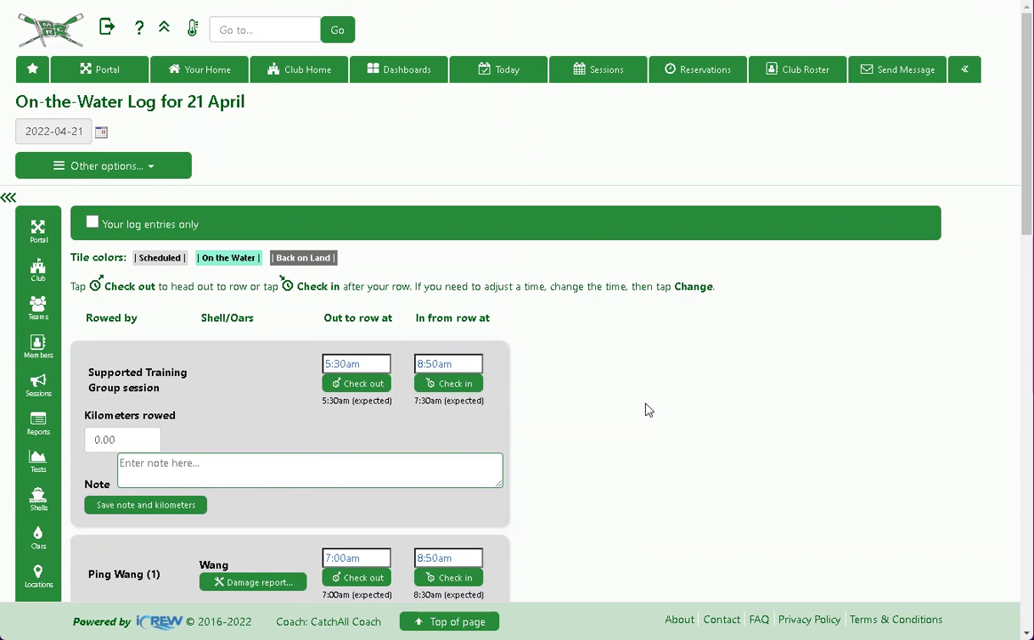
{"action": "left_click", "coordinate": [507, 71]}
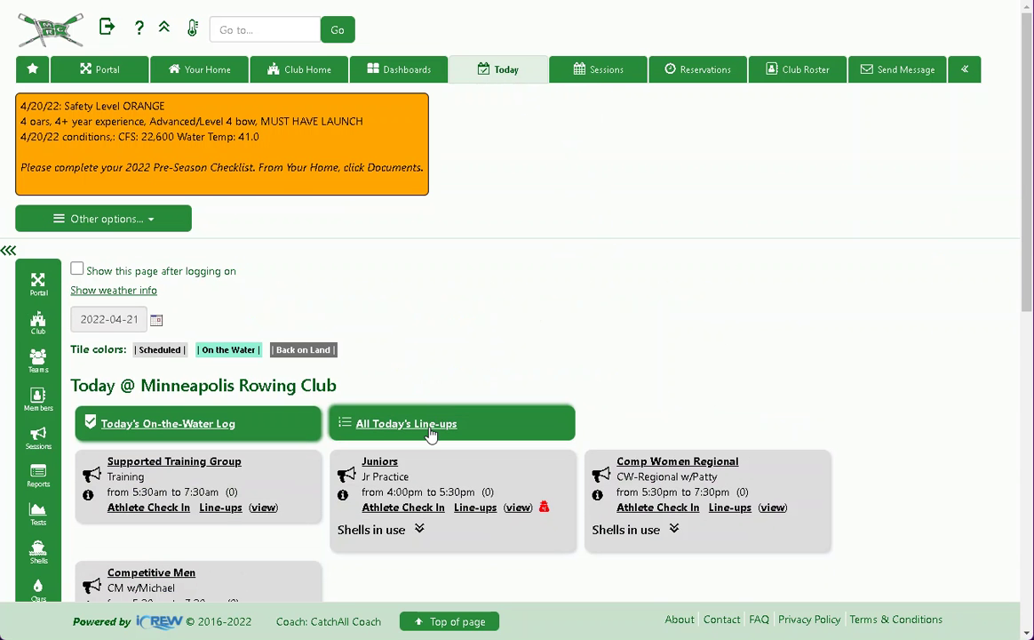
{"action": "left_click", "coordinate": [430, 428]}
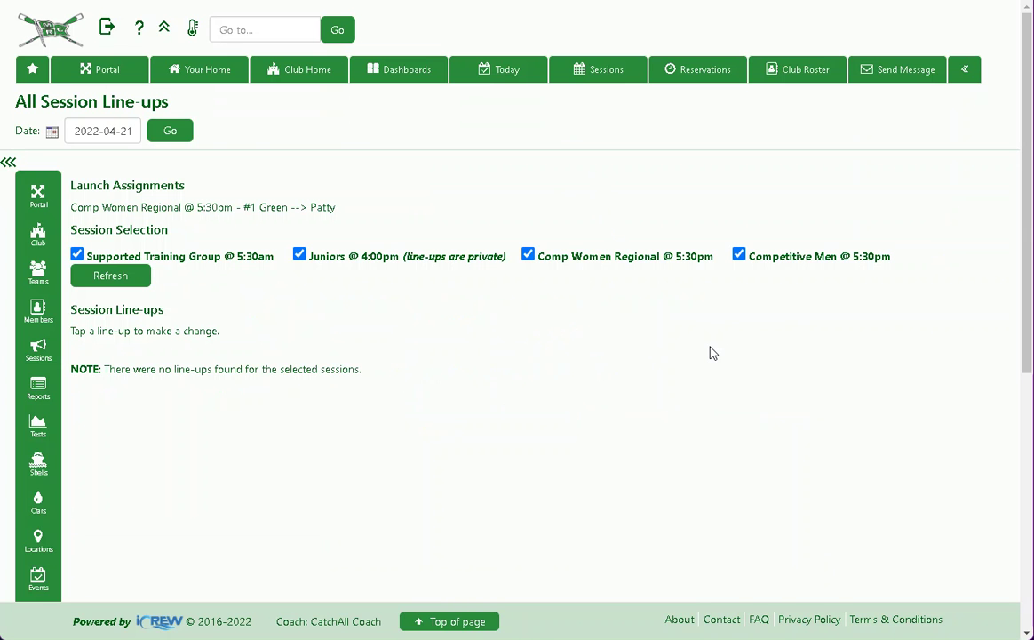
{"action": "scroll", "coordinate": [589, 373], "scroll_direction": "down", "scroll_amount": 3}
{"action": "scroll", "coordinate": [593, 373], "scroll_direction": "up", "scroll_amount": 3}
{"action": "left_click_drag", "start_coordinate": [347, 208], "coordinate": [76, 208]}
{"action": "left_click", "coordinate": [527, 369]}
{"action": "left_click", "coordinate": [504, 71]}
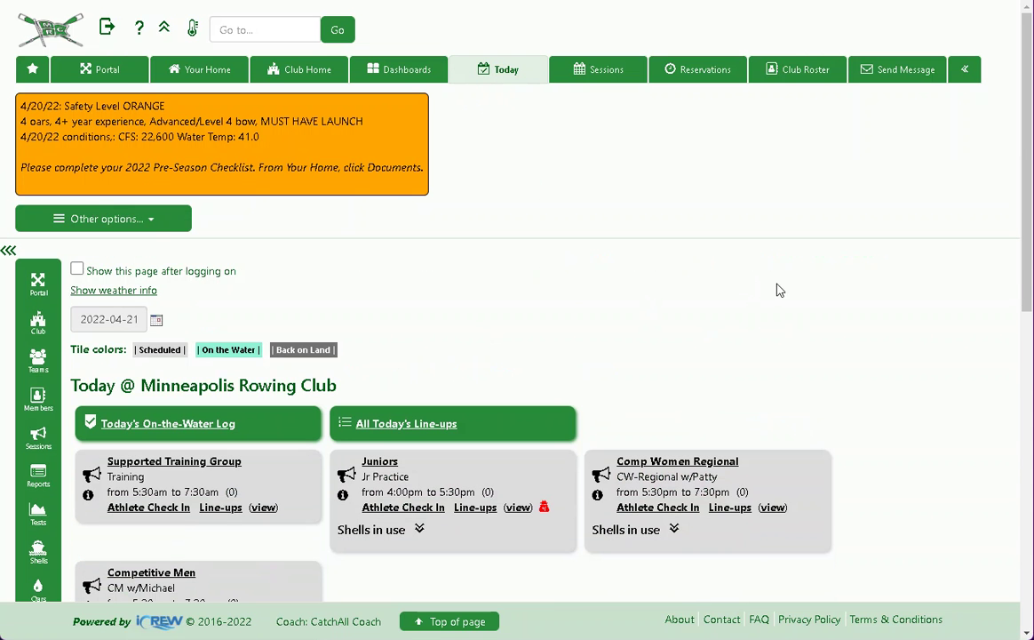